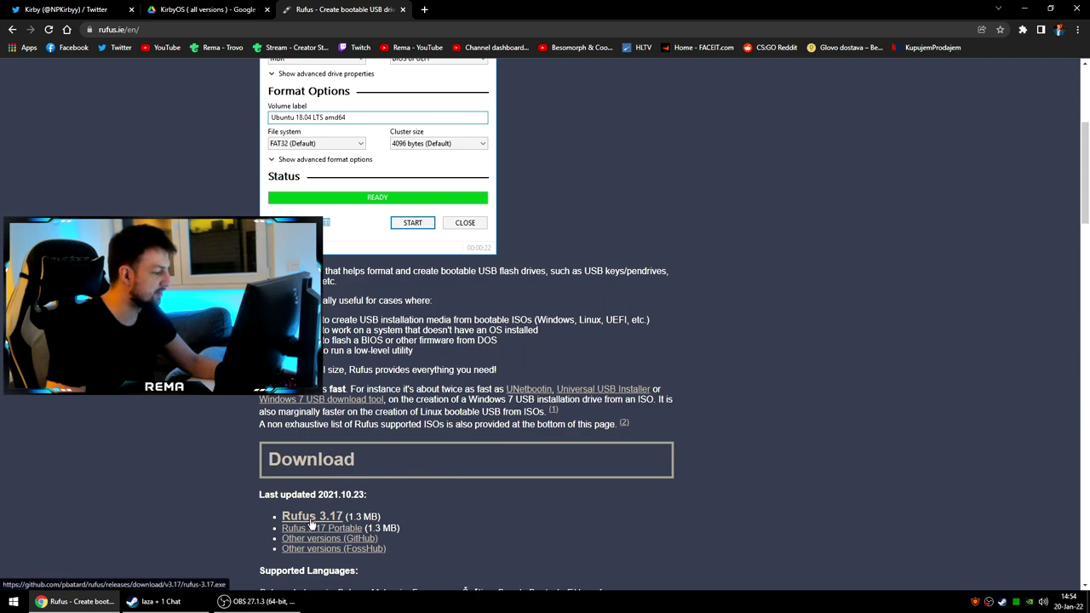
# Download the Rufus 3.17 executable, keep the flagged file and launch it.
pyautogui.scroll(-2, 282, 511)
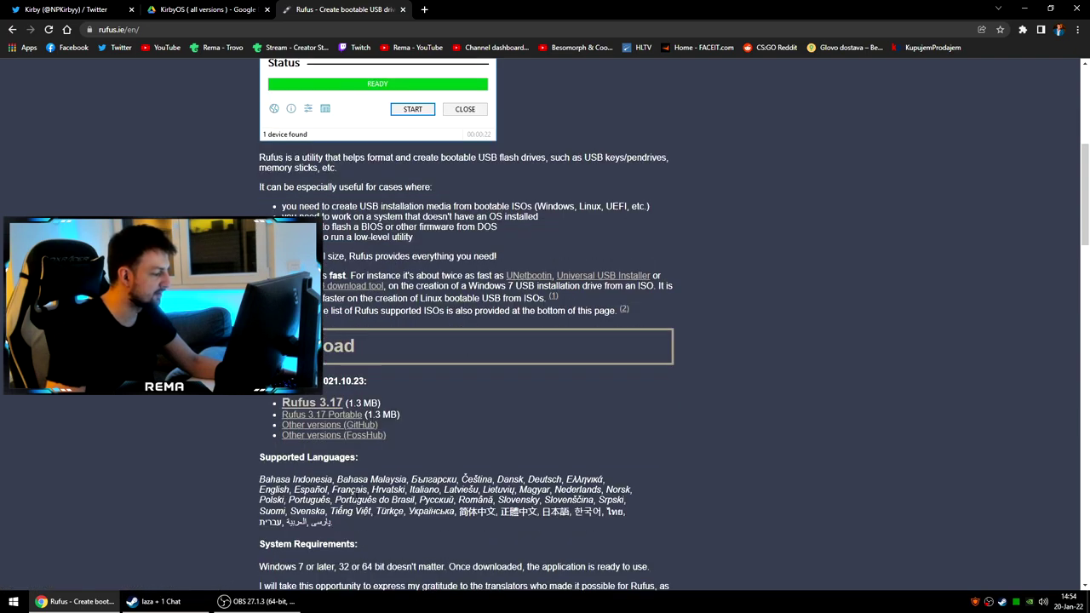
pyautogui.click(323, 407)
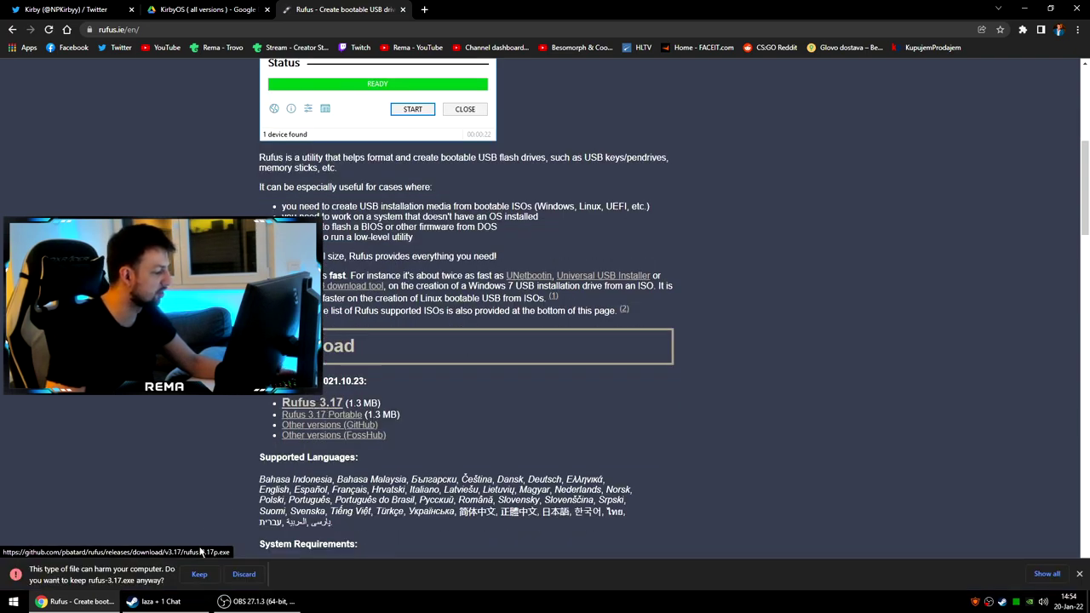
pyautogui.click(202, 578)
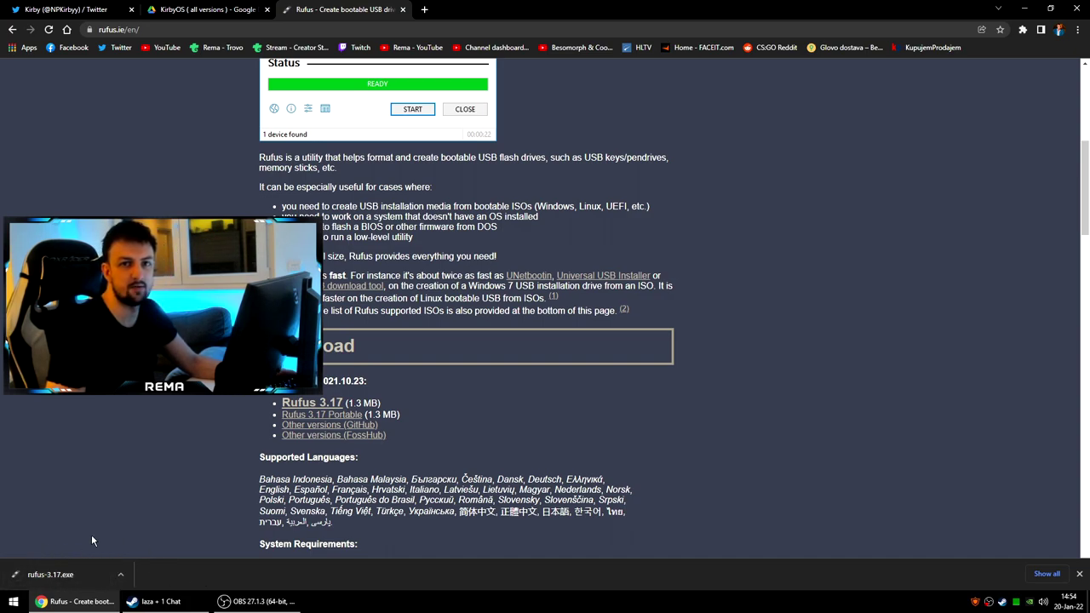
pyautogui.click(76, 577)
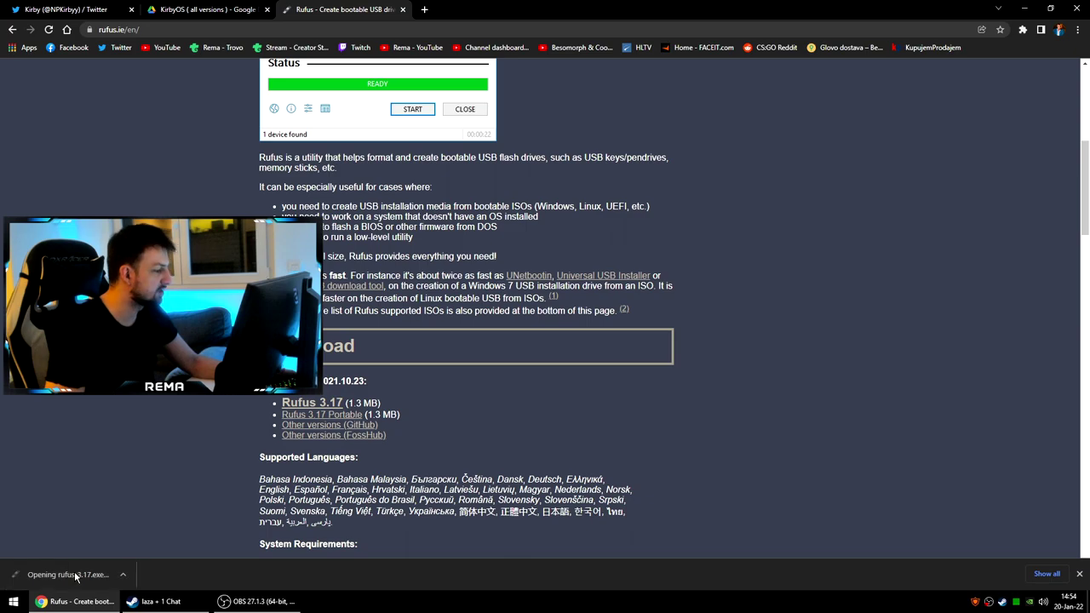
pyautogui.click(636, 315)
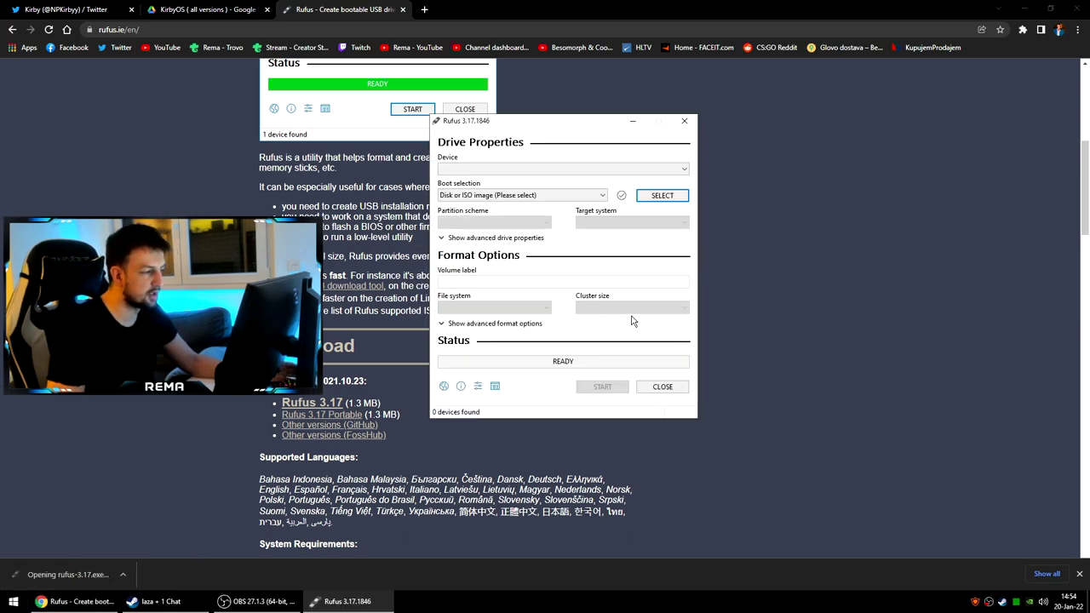
# View the available devices in Rufus and browse Downloads for a disk or ISO image, leaving the file picker without choosing one.
pyautogui.click(477, 170)
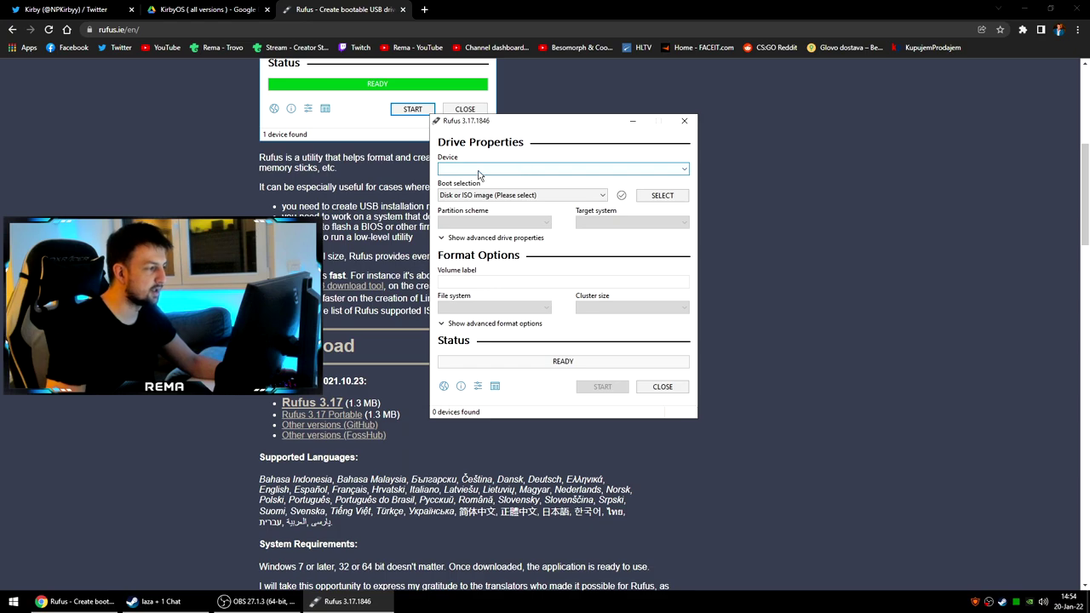
pyautogui.click(654, 196)
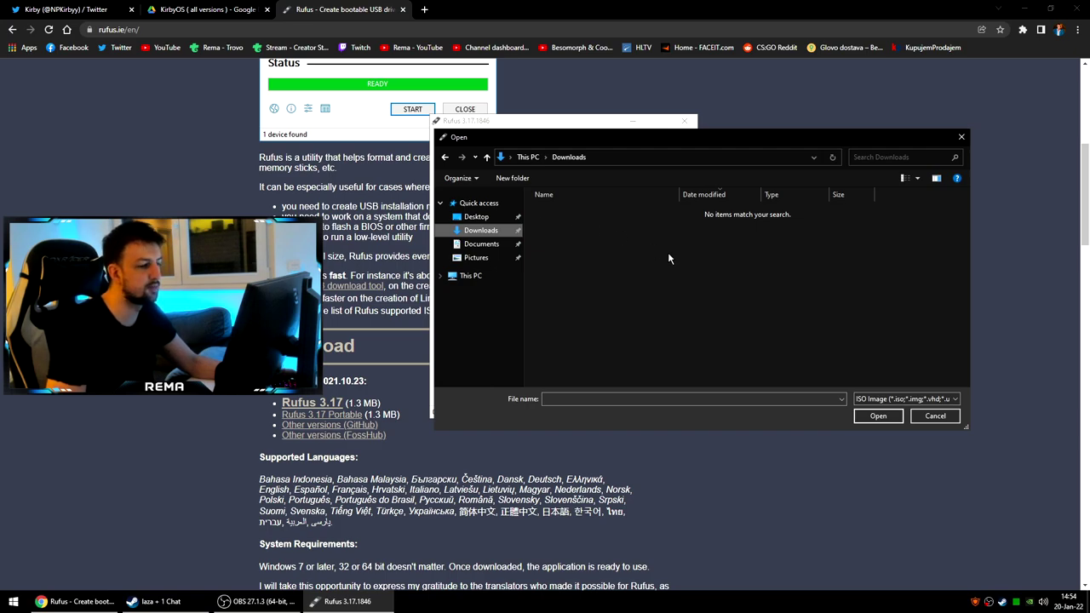
pyautogui.click(961, 136)
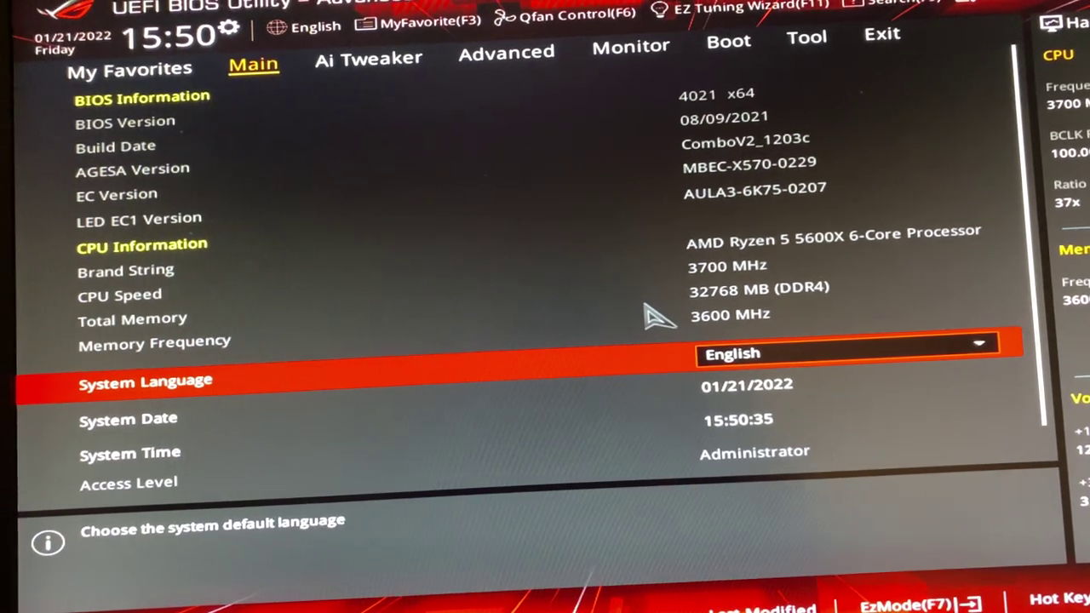
# Go to the Boot settings of the UEFI BIOS and move down to the Boot Override entries.
pyautogui.press('Right')
pyautogui.press('Right')
pyautogui.press('Right')
pyautogui.press('Right')
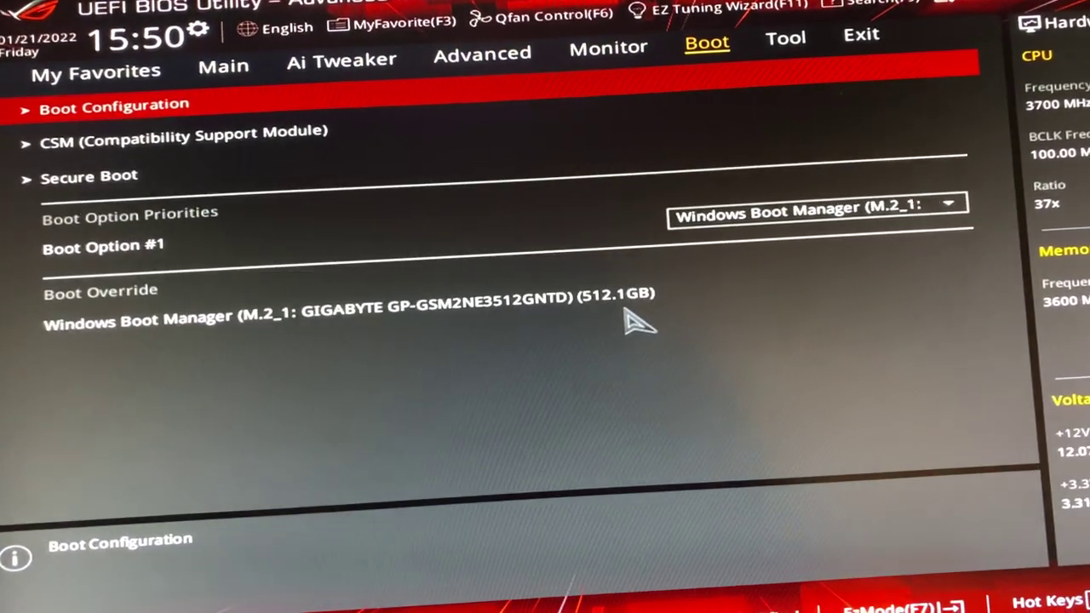
pyautogui.press('Down')
pyautogui.press('Down')
pyautogui.press('Down')
pyautogui.press('Down')
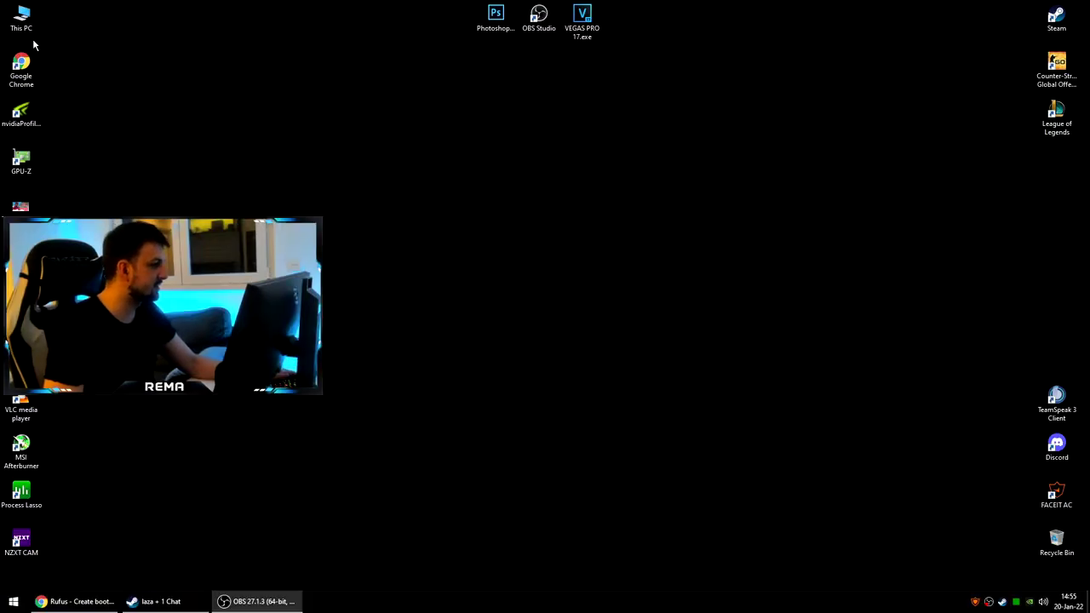
# Open the "1 TO DO LIST" folder inside KirbyOS Files on Local Disk (C:).
pyautogui.doubleClick(21, 15)
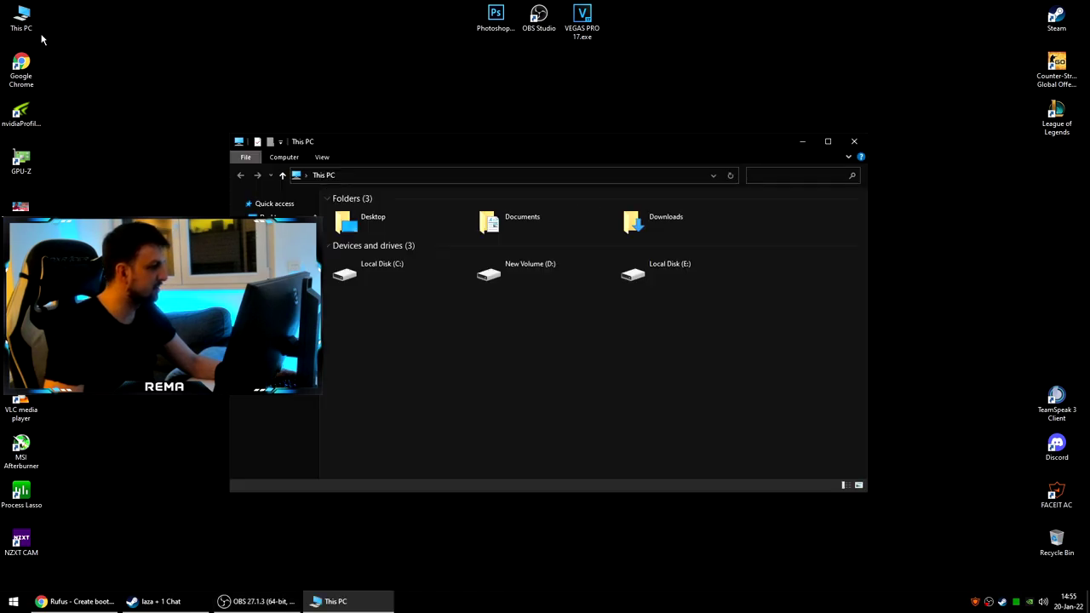
pyautogui.doubleClick(366, 264)
pyautogui.click(365, 224)
pyautogui.doubleClick(366, 225)
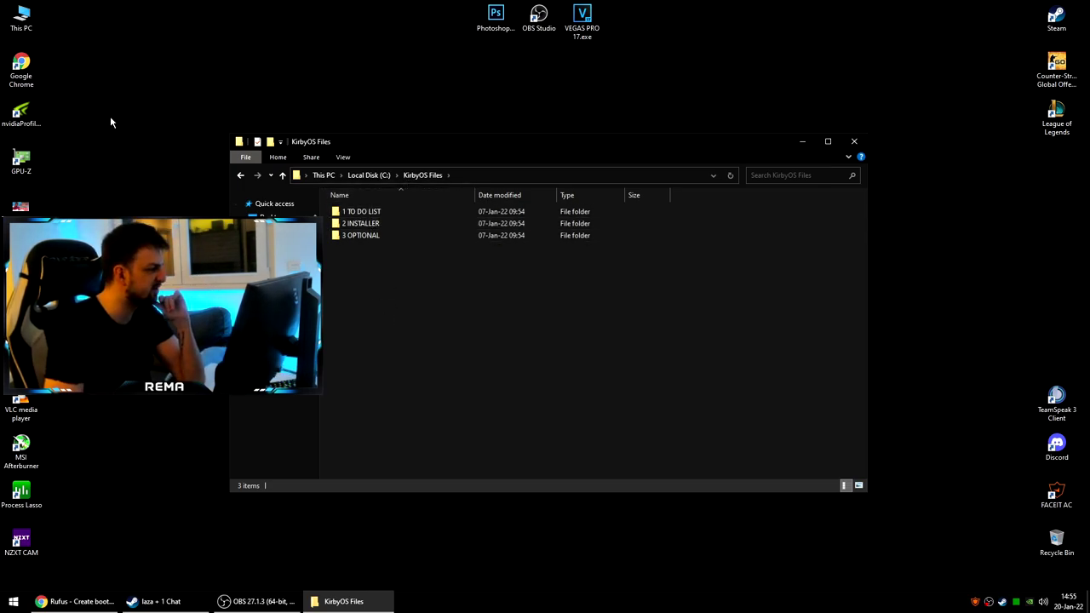
pyautogui.doubleClick(370, 211)
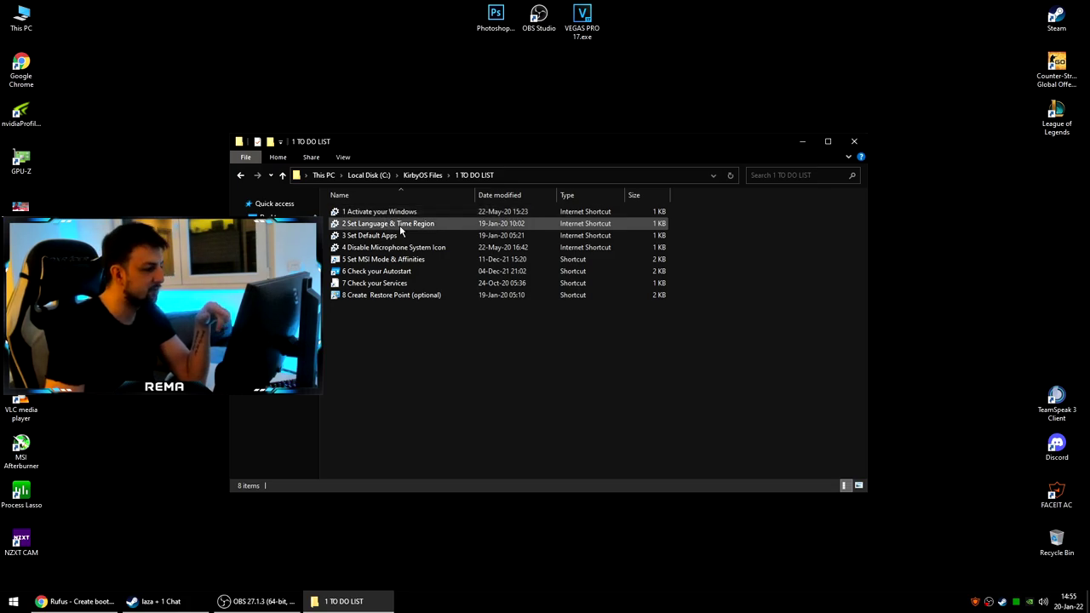
# Review the Windows language, region, and date and time settings through "2 Set Language & Time Region", and close Settings.
pyautogui.doubleClick(399, 224)
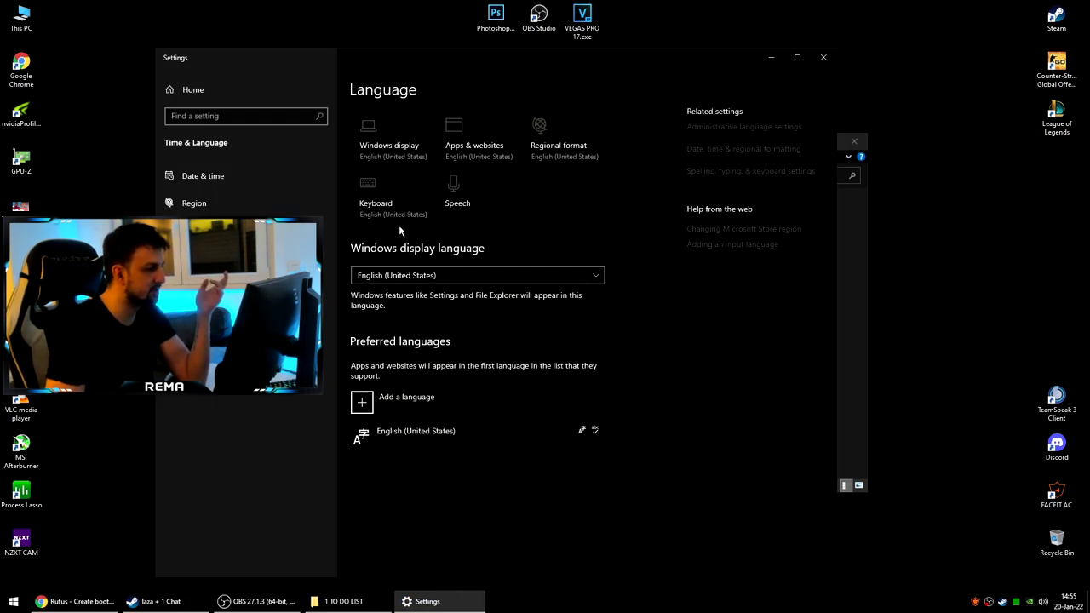
pyautogui.click(236, 204)
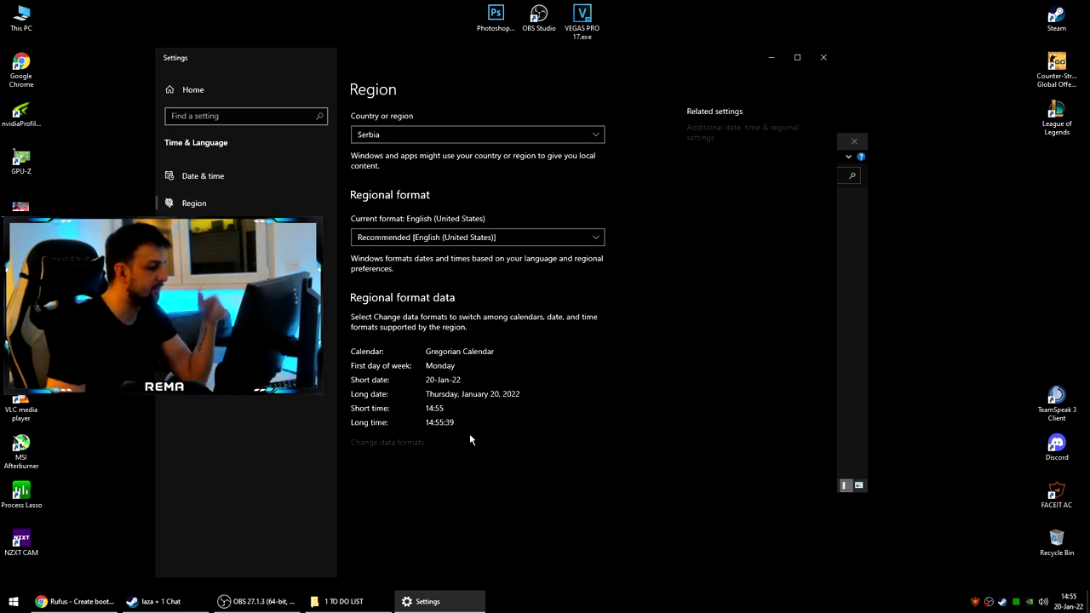
pyautogui.click(208, 177)
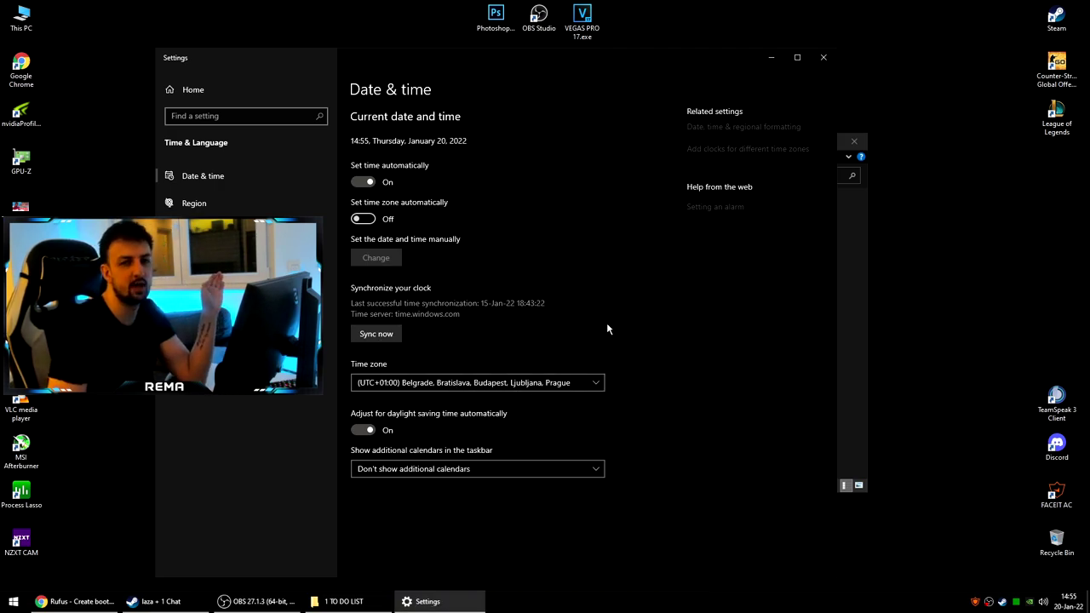
pyautogui.click(821, 59)
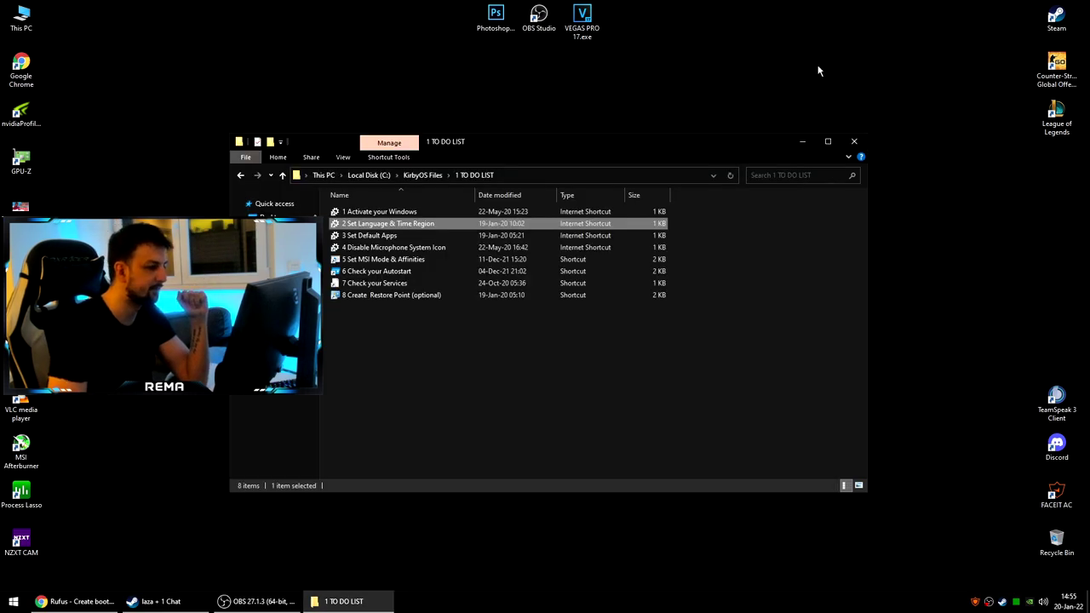
# Review the default apps through "3 Set Default Apps" and close Settings.
pyautogui.doubleClick(406, 237)
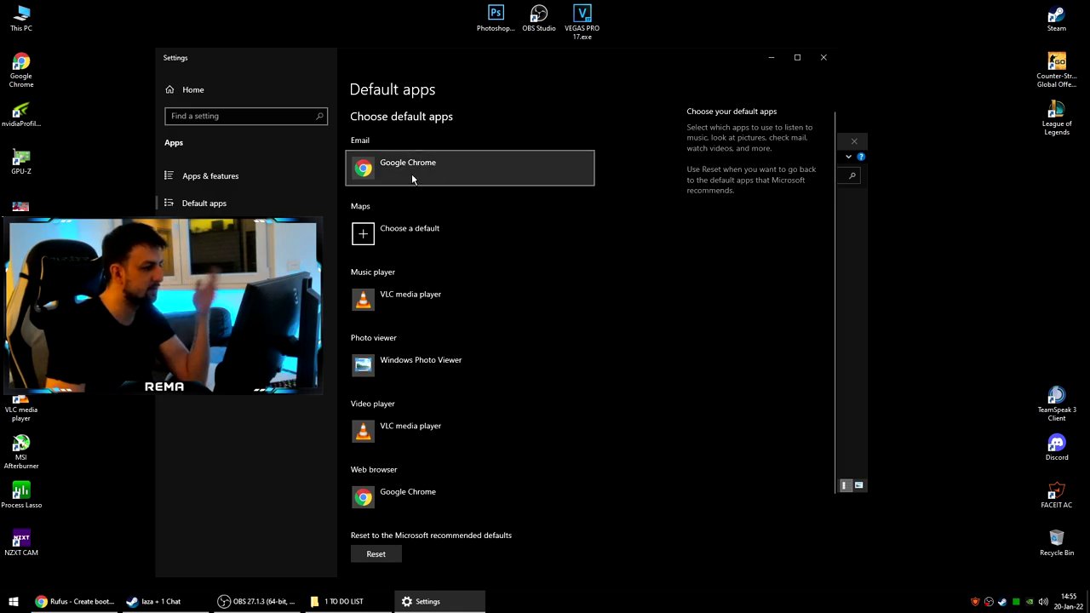
pyautogui.scroll(-3, 463, 299)
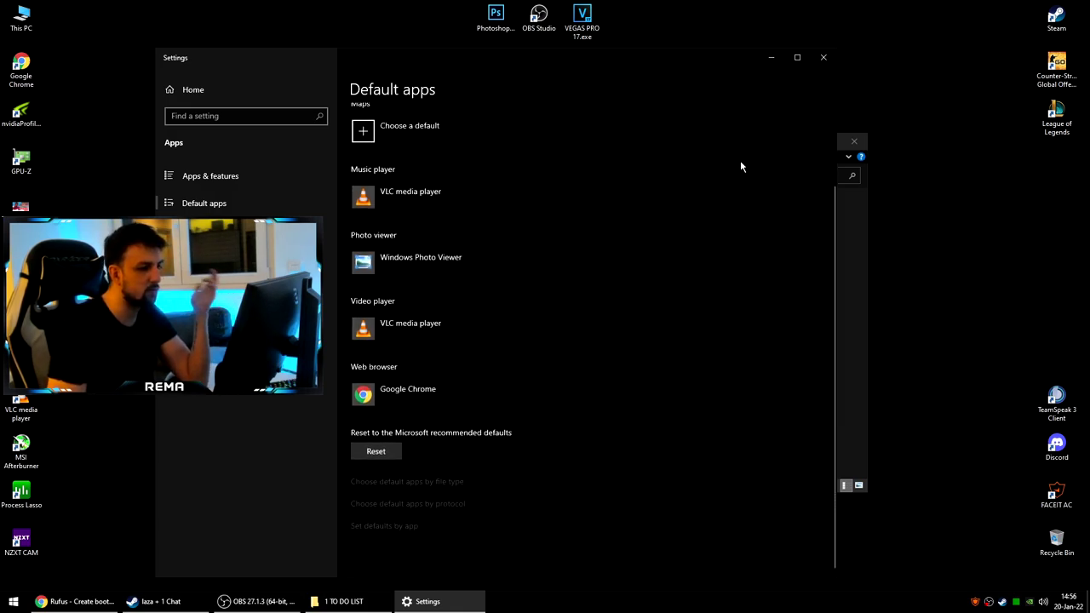
pyautogui.click(824, 57)
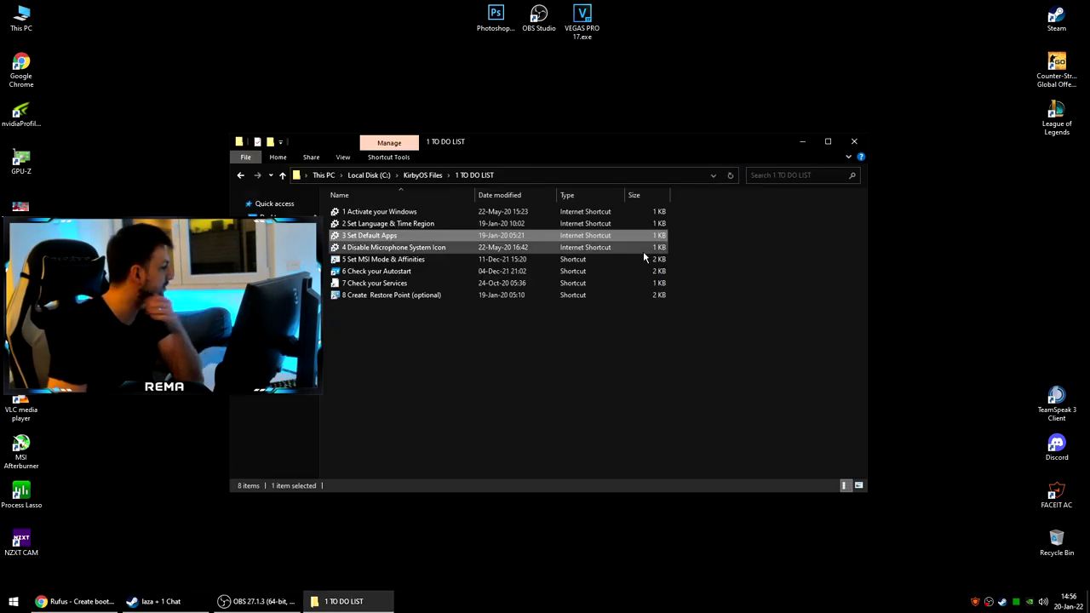
# Look into the "3 OPTIONAL" folder of KirbyOS Files, then open the "2 INSTALLER" folder.
pyautogui.click(241, 175)
pyautogui.doubleClick(385, 237)
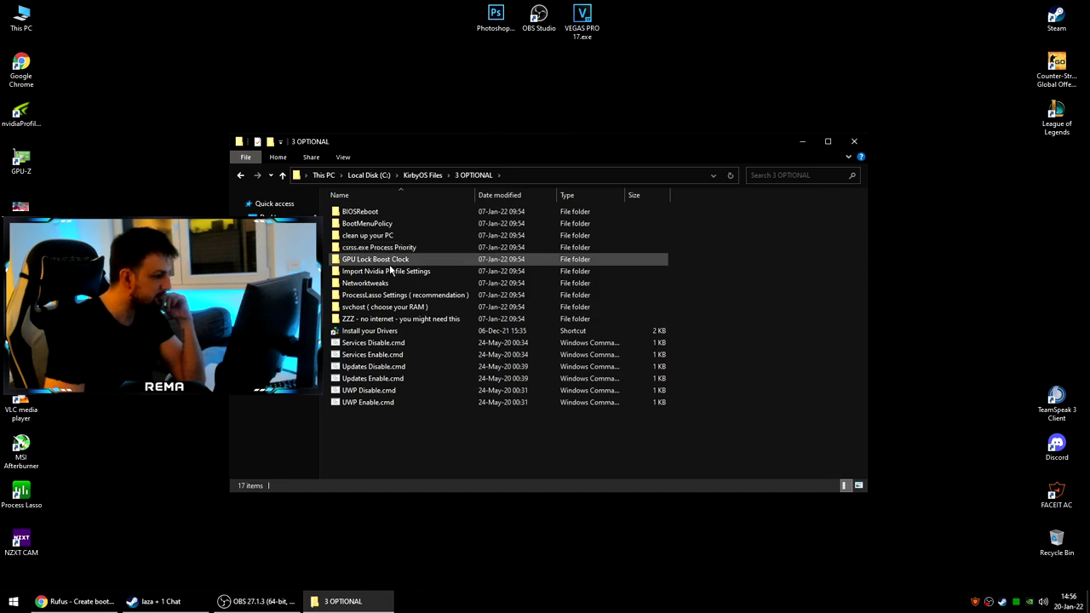
pyautogui.hotkey('alt', 'Left')
pyautogui.click(379, 225)
pyautogui.doubleClick(379, 226)
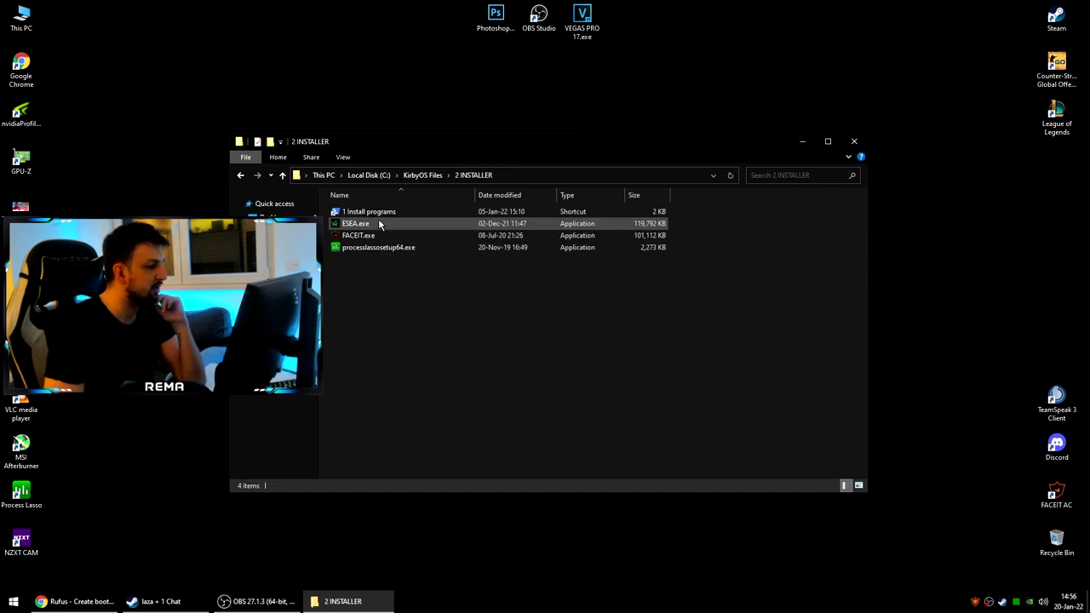
# In "1 Install programs", tick Google Chrome, Teamspeak, Discord, 7-Zip, VLC Media Player and MSI Afterburner, start the installation and close the window.
pyautogui.doubleClick(380, 212)
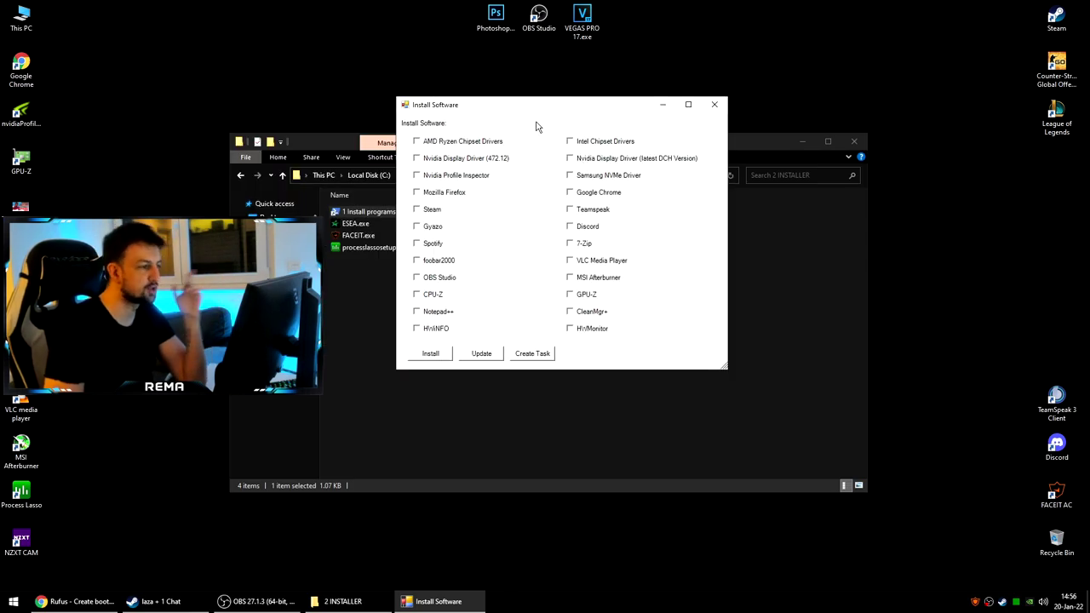
pyautogui.moveTo(549, 109); pyautogui.dragTo(548, 117)
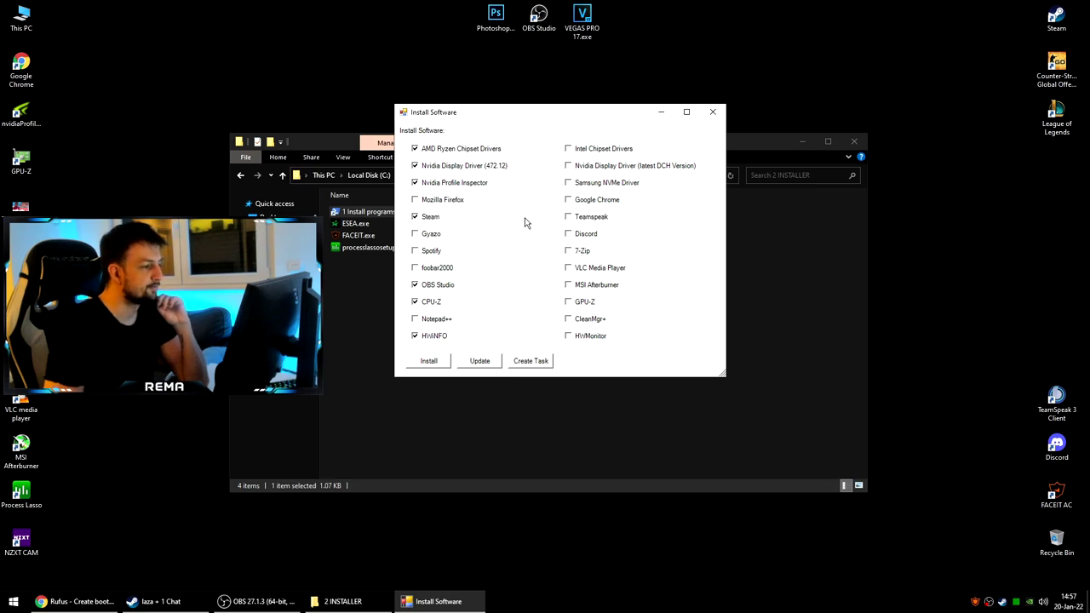
pyautogui.click(587, 202)
pyautogui.click(578, 218)
pyautogui.click(589, 235)
pyautogui.click(580, 252)
pyautogui.click(618, 269)
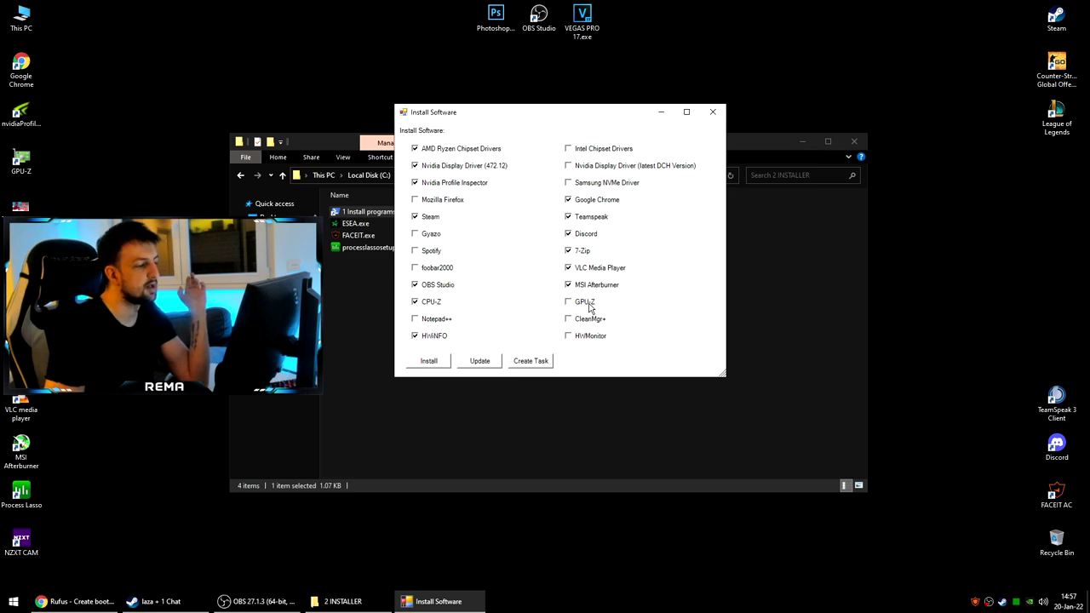
pyautogui.click(430, 361)
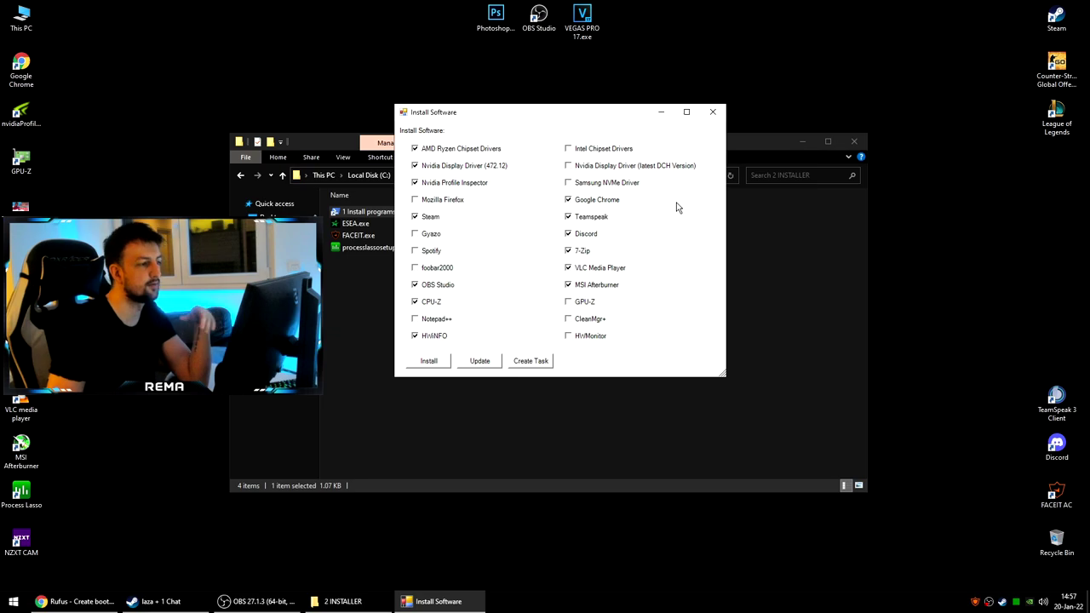
pyautogui.click(712, 112)
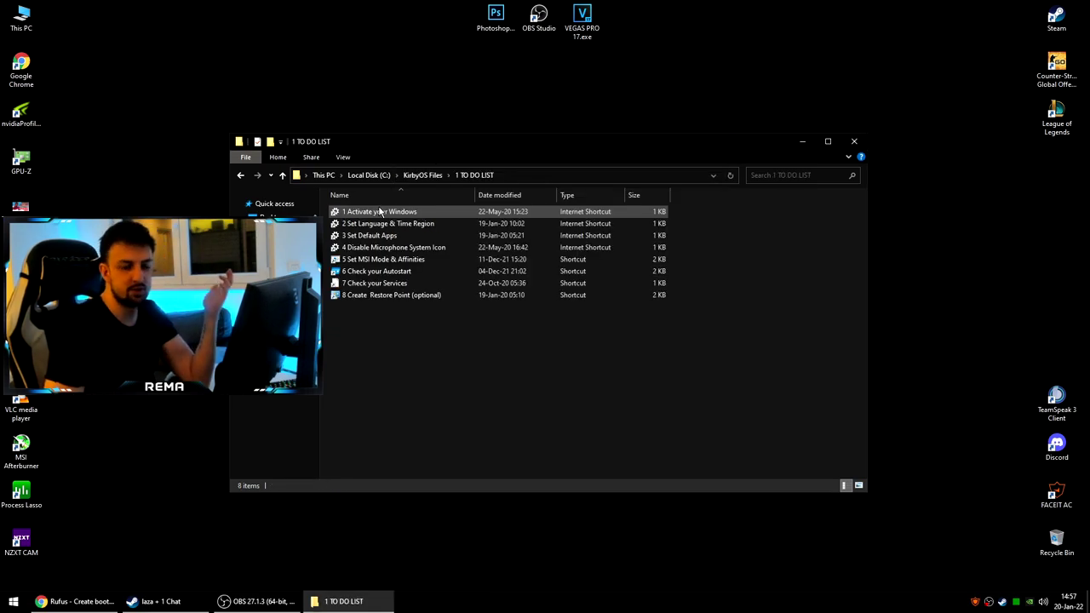
# Check the Microphone toggle among the taskbar's system icons through "4 Disable Microphone System Icon", and close Settings.
pyautogui.doubleClick(424, 249)
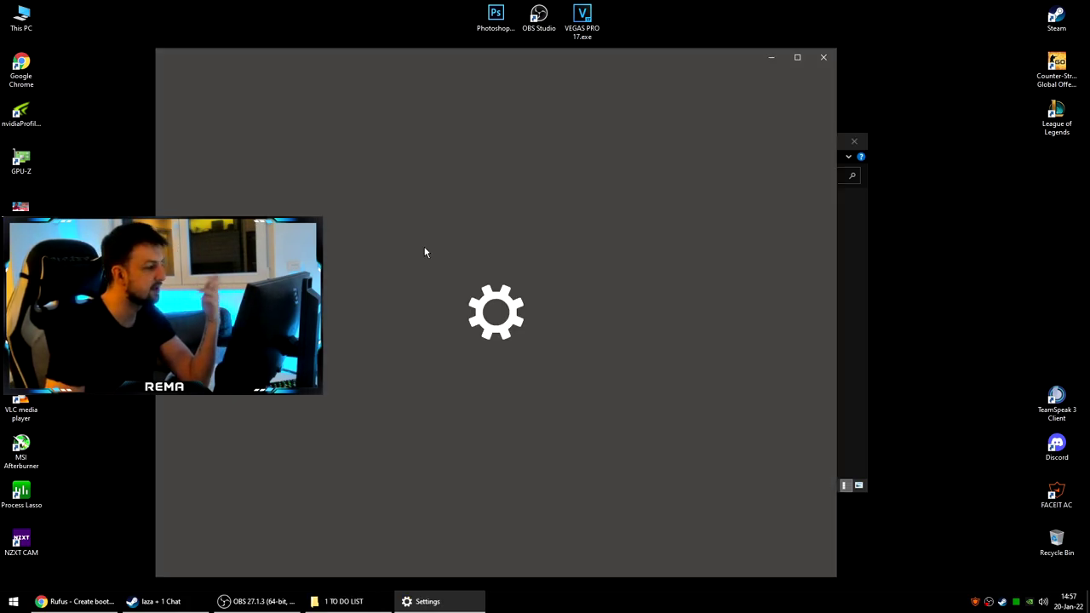
pyautogui.moveTo(499, 63); pyautogui.dragTo(560, 38)
pyautogui.scroll(-2, 670, 357)
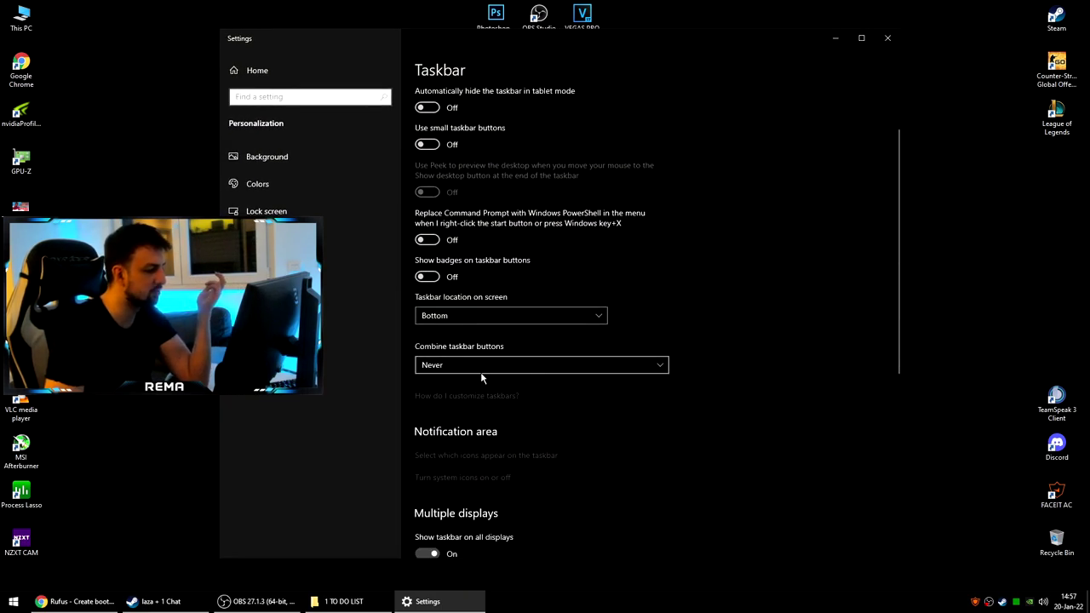
pyautogui.scroll(-2, 693, 421)
pyautogui.moveTo(611, 41); pyautogui.dragTo(640, 40)
pyautogui.click(516, 396)
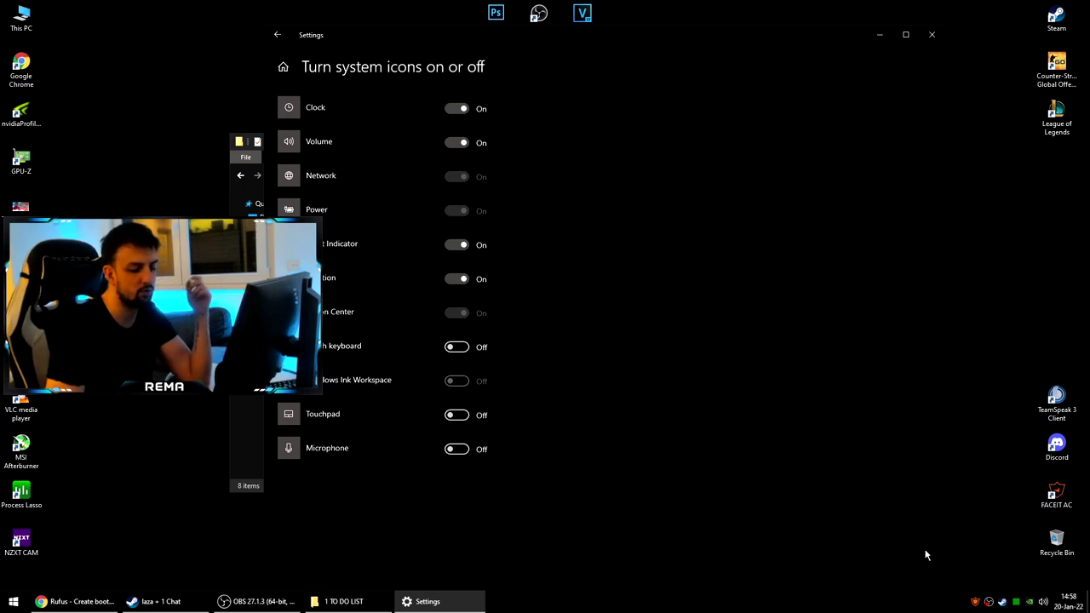
pyautogui.click(923, 39)
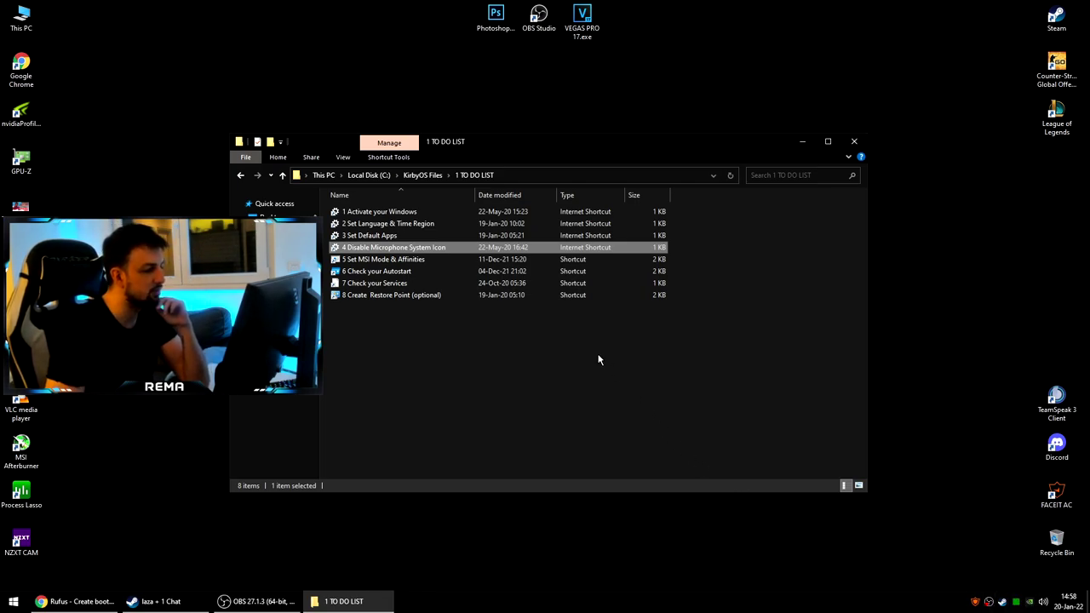
# Open "6 Check your Autostart" and delete the AdobeAAMUpdater-1.0 logon entry in Autoruns.
pyautogui.doubleClick(401, 271)
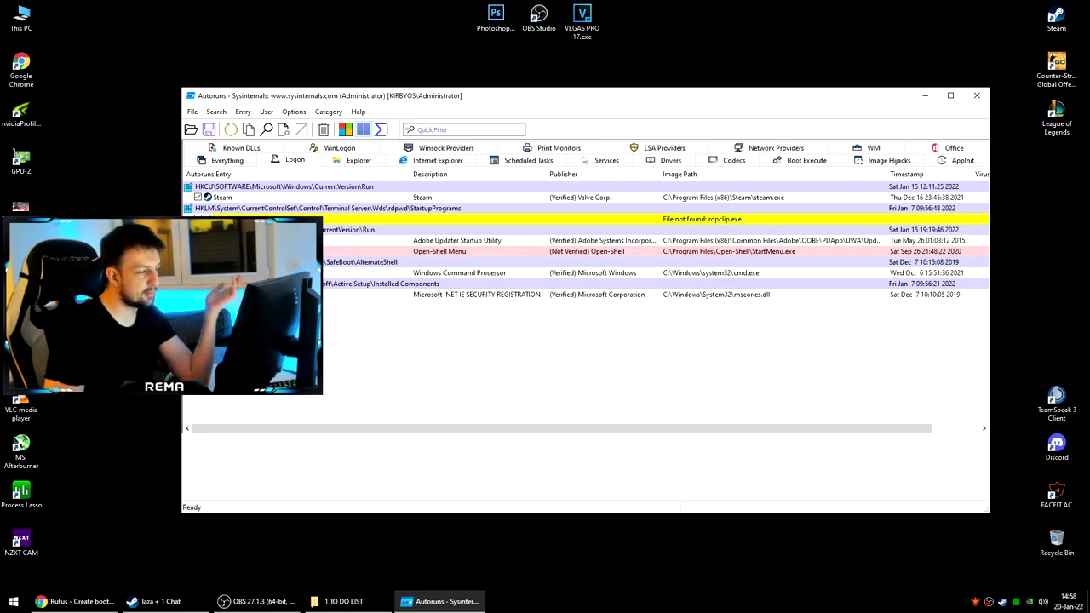
pyautogui.click(457, 240)
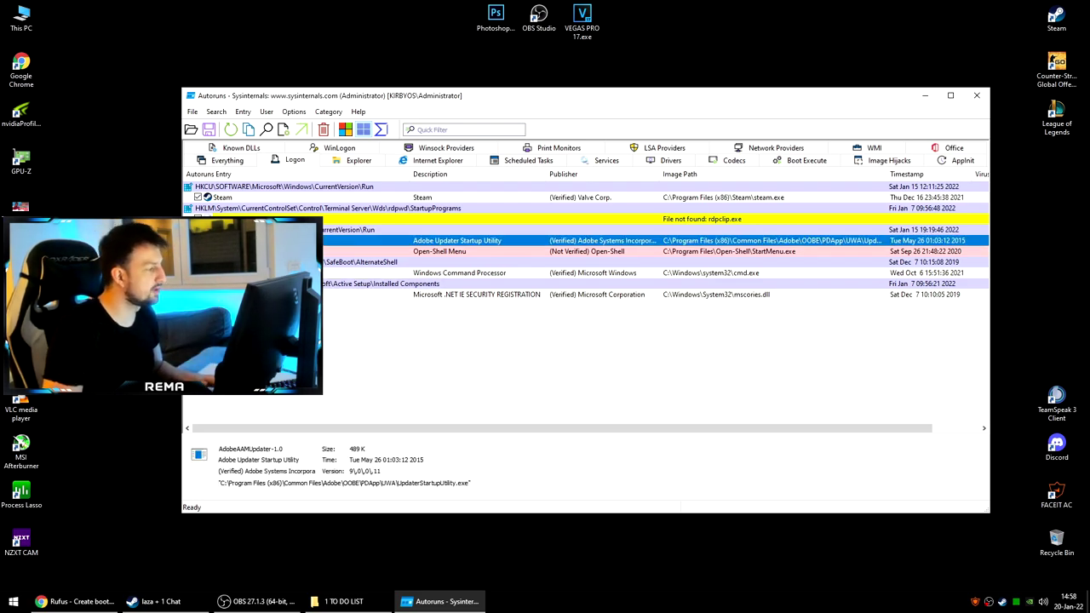
pyautogui.press('Delete')
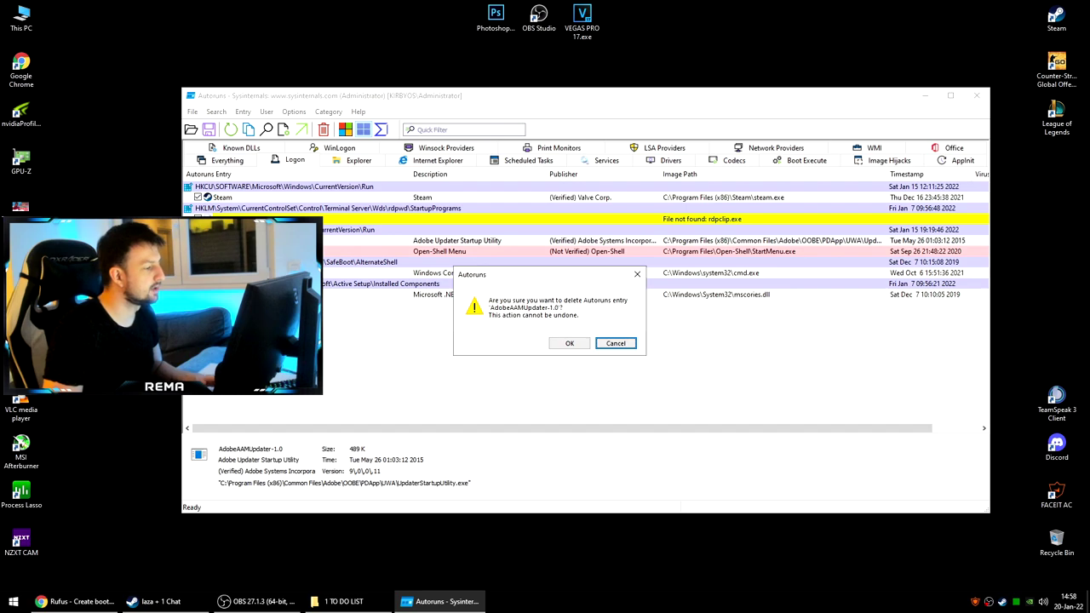
pyautogui.click(578, 349)
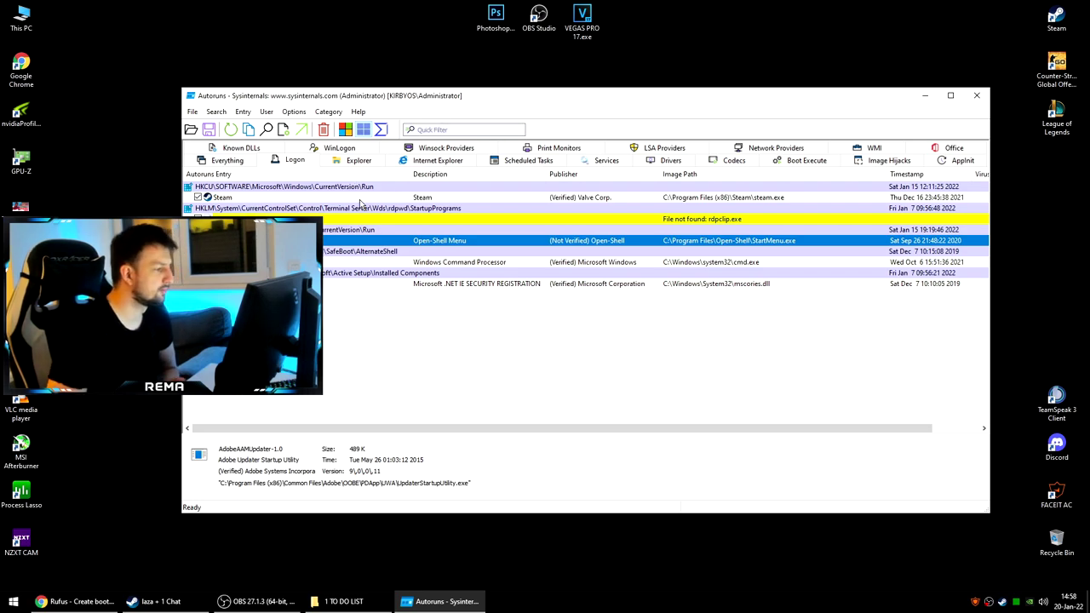
# Review the Explorer, Internet Explorer, Scheduled Tasks, Services and Drivers entries in Autoruns, then close it.
pyautogui.click(348, 162)
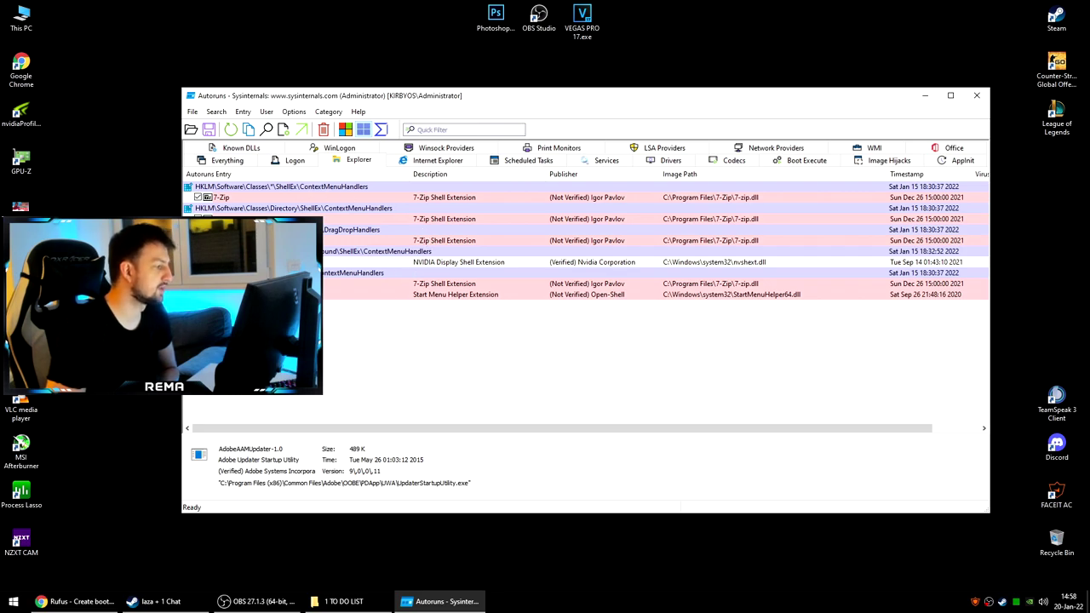
pyautogui.click(418, 164)
pyautogui.click(490, 165)
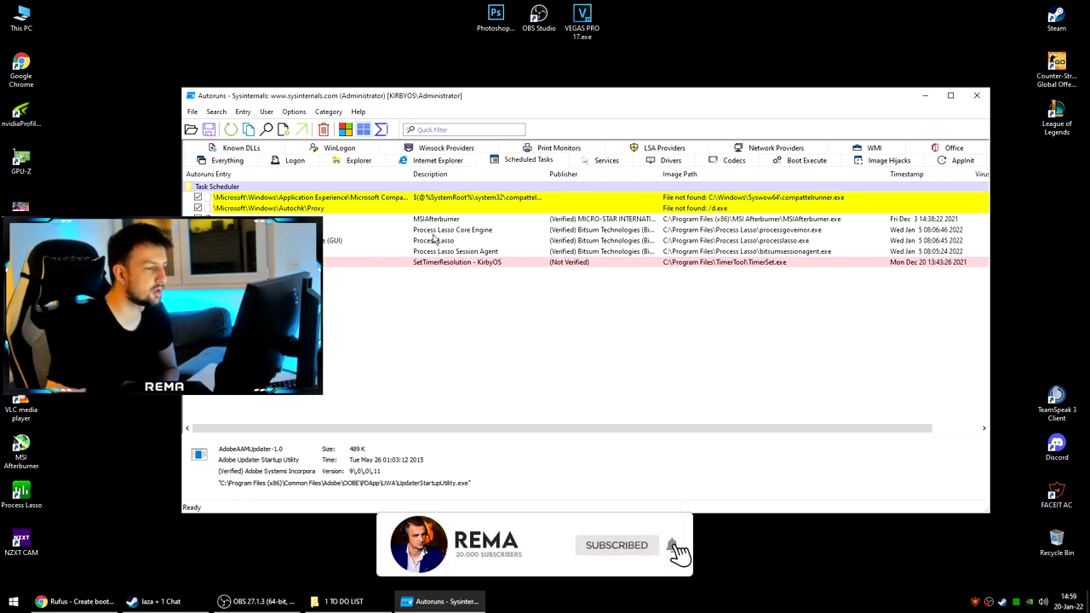
pyautogui.click(594, 161)
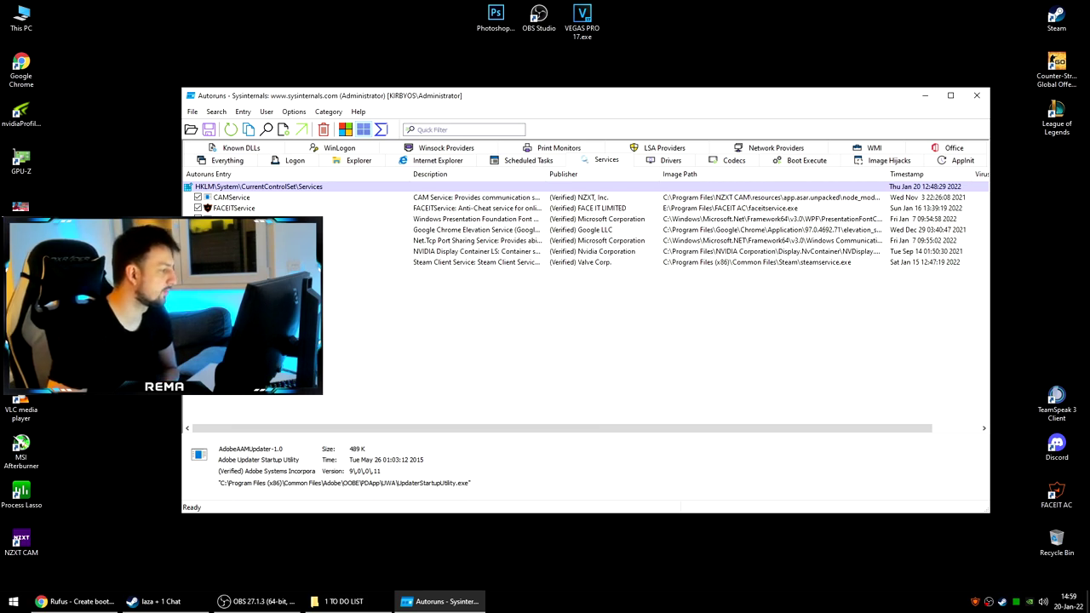
pyautogui.click(656, 163)
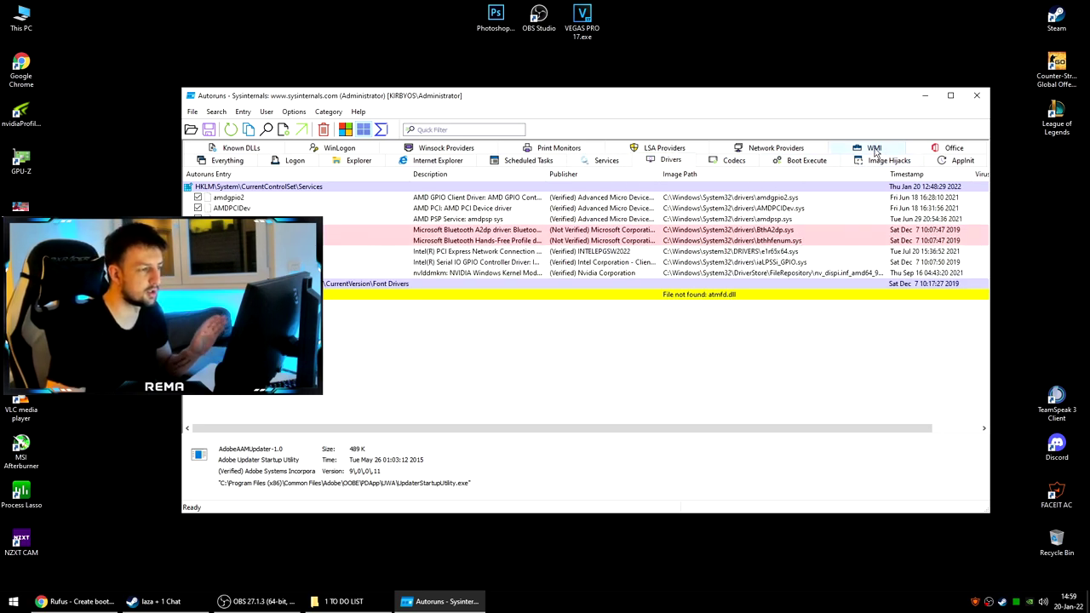
pyautogui.click(976, 95)
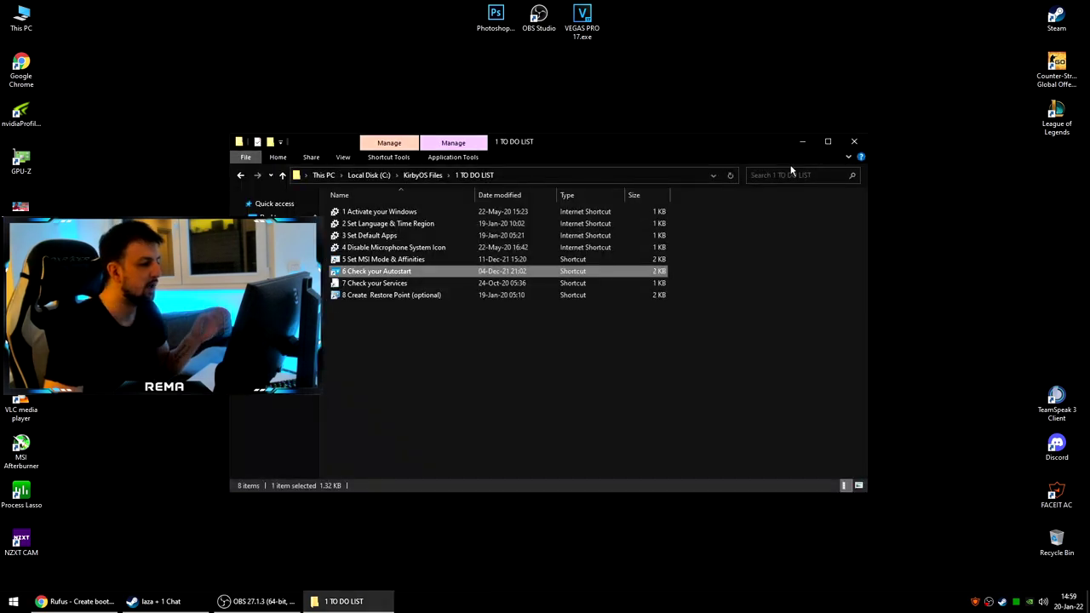
# Look through the services list via "7 Check your Services", close it, and select "8 Create Restore Point (optional)".
pyautogui.doubleClick(409, 280)
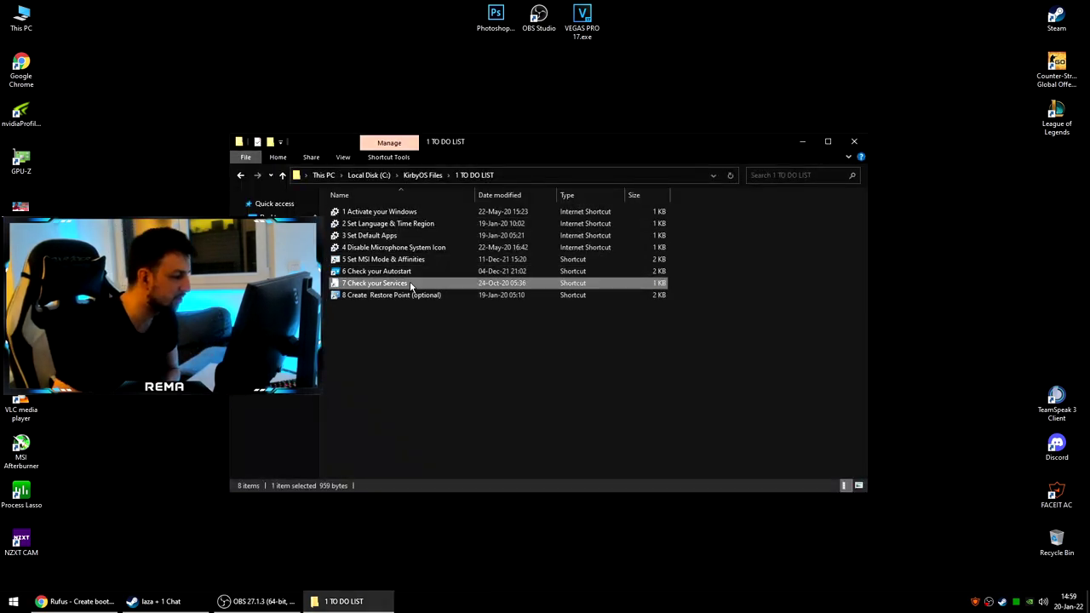
pyautogui.moveTo(500, 118); pyautogui.dragTo(499, 316)
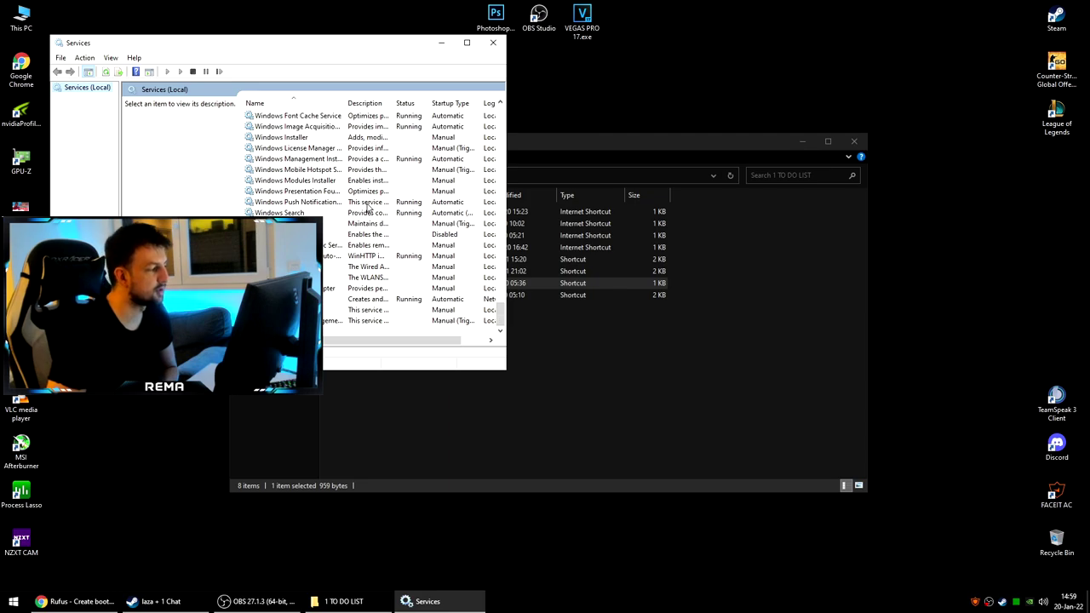
pyautogui.click(492, 43)
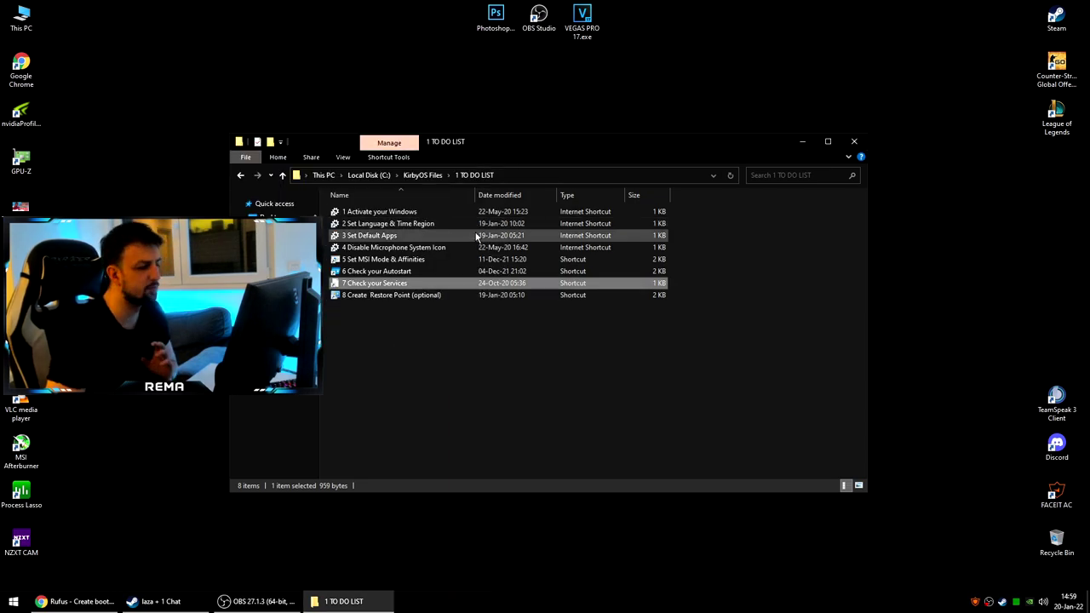
pyautogui.click(487, 297)
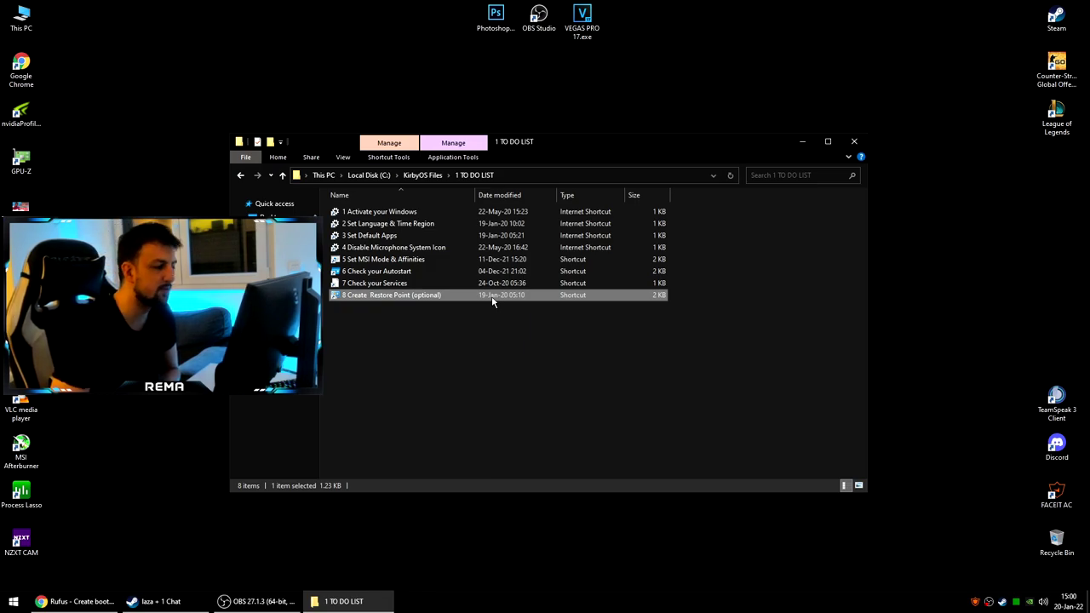
# Look into the "2 INSTALLER" folder of KirbyOS Files, then open the "3 OPTIONAL" folder.
pyautogui.click(436, 175)
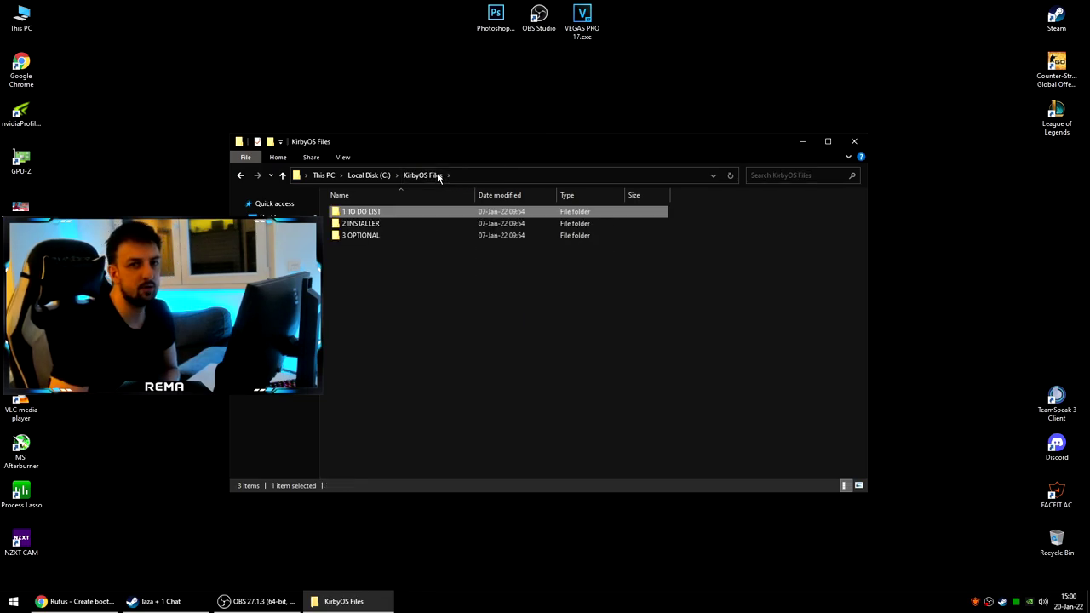
pyautogui.doubleClick(394, 223)
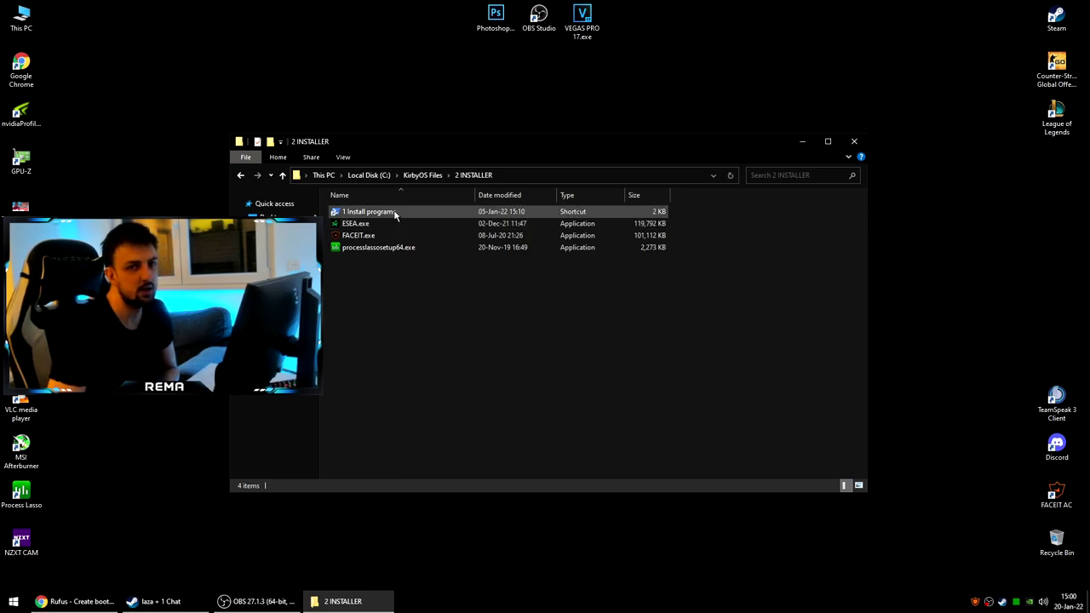
pyautogui.moveTo(503, 143); pyautogui.dragTo(604, 148)
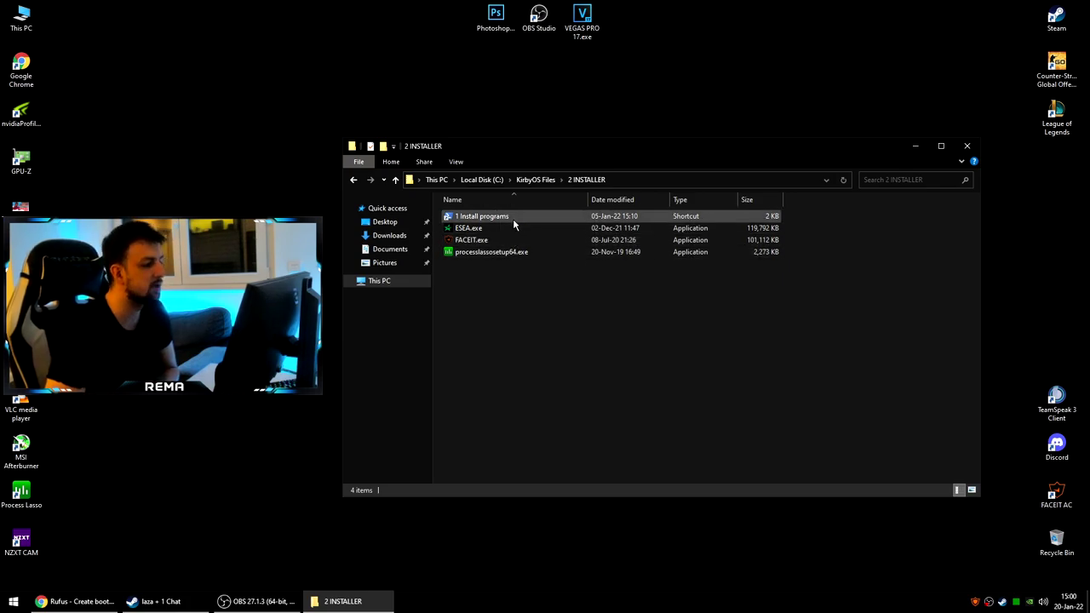
pyautogui.hotkey('alt', 'Up')
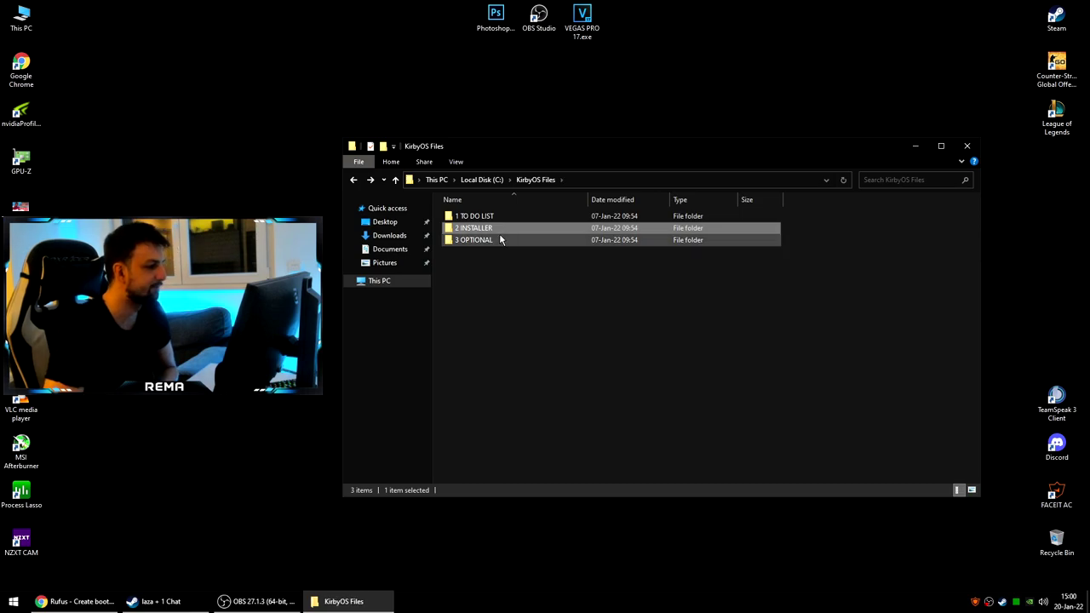
pyautogui.doubleClick(500, 239)
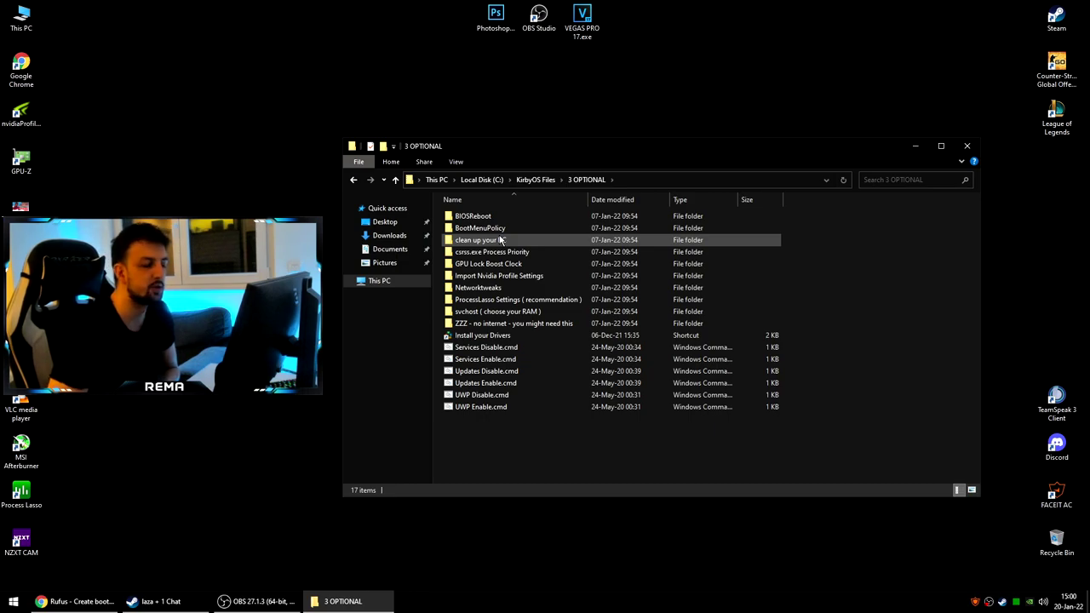
# Look into the BIOSReboot, BootMenuPolicy and "clean up your PC" folders, returning to "3 OPTIONAL".
pyautogui.doubleClick(496, 216)
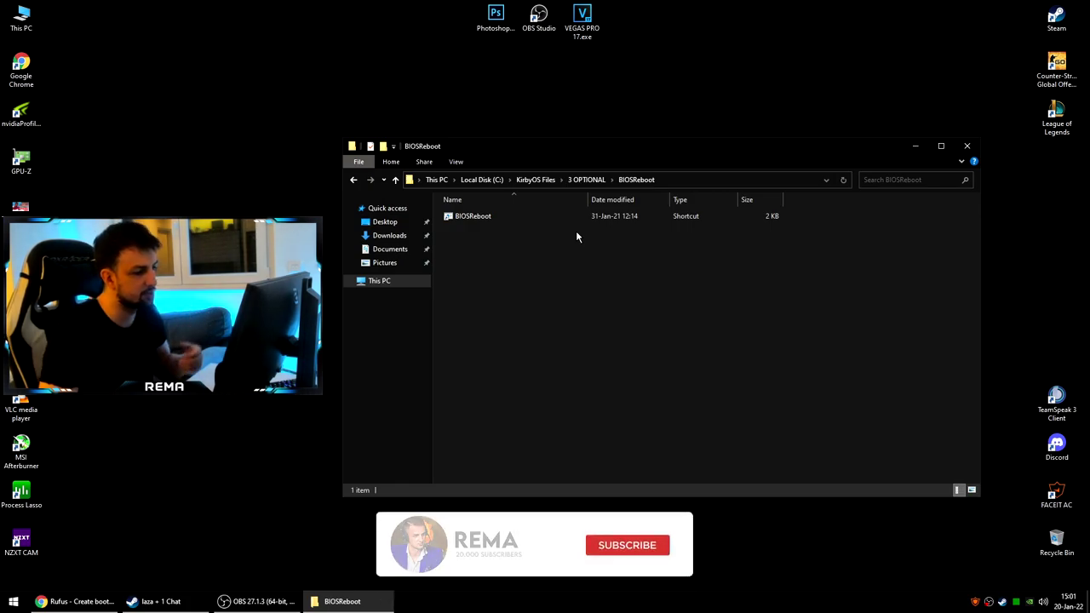
pyautogui.click(584, 181)
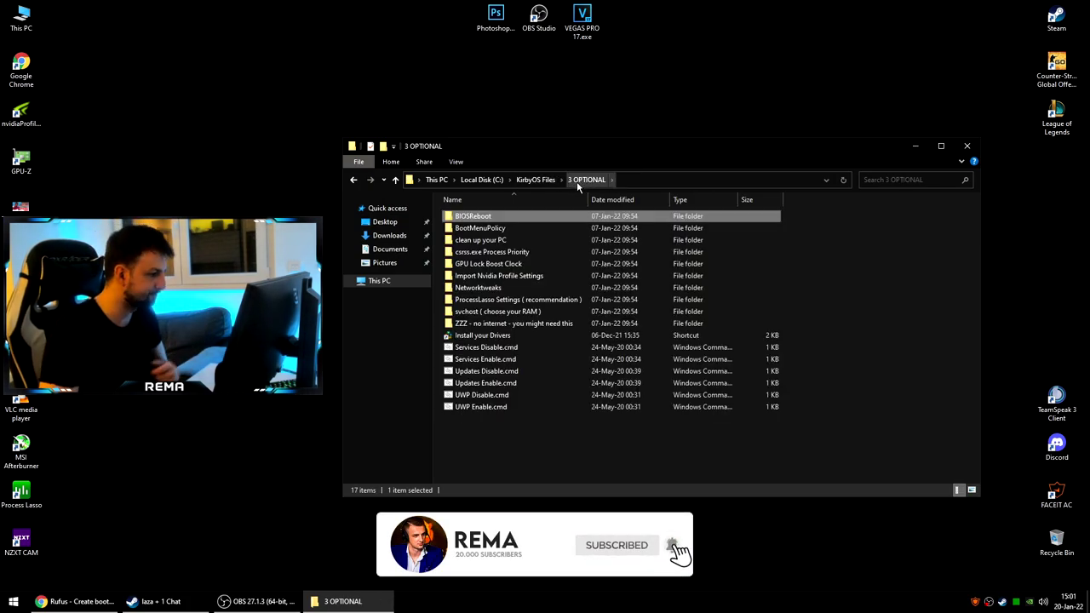
pyautogui.doubleClick(527, 223)
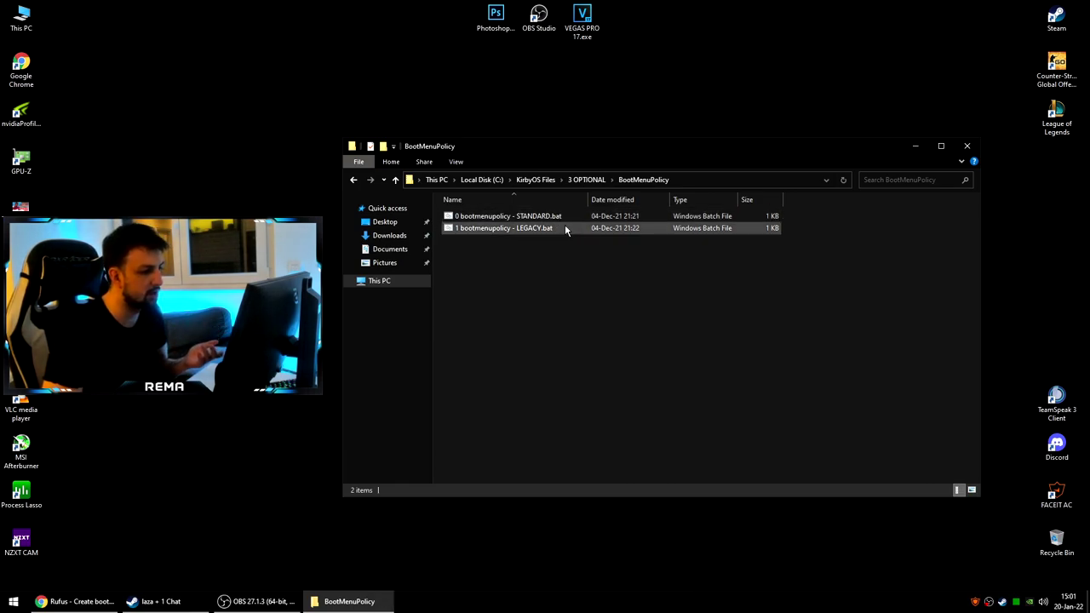
pyautogui.click(586, 180)
pyautogui.doubleClick(516, 242)
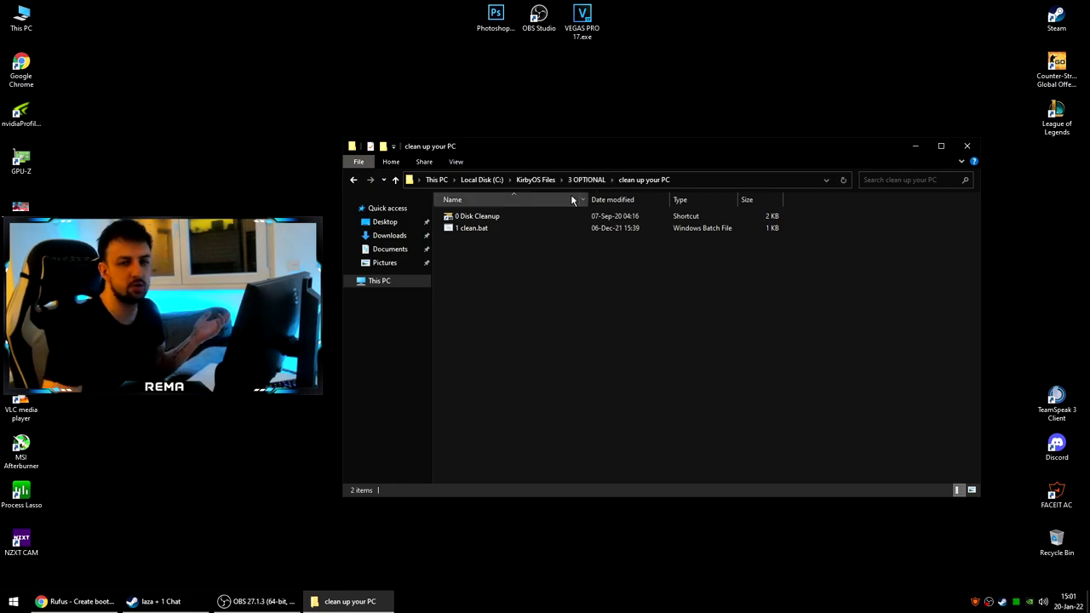
pyautogui.click(589, 180)
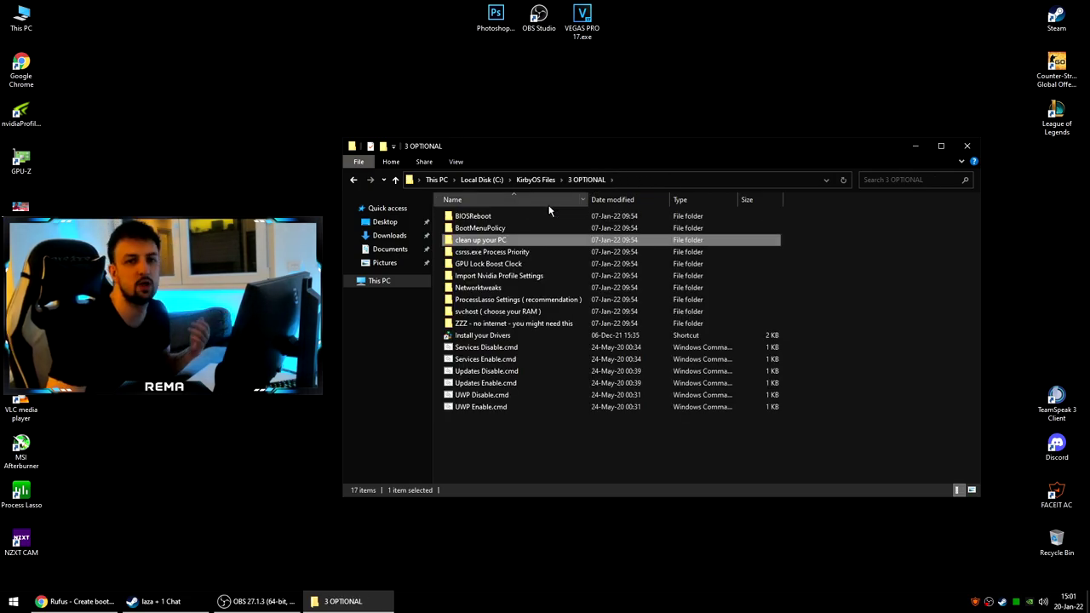
# Examine the registry files in "csrss.exe Process Priority", including "1 csrss.exe - HIGH.reg", and return to "3 OPTIONAL".
pyautogui.doubleClick(536, 253)
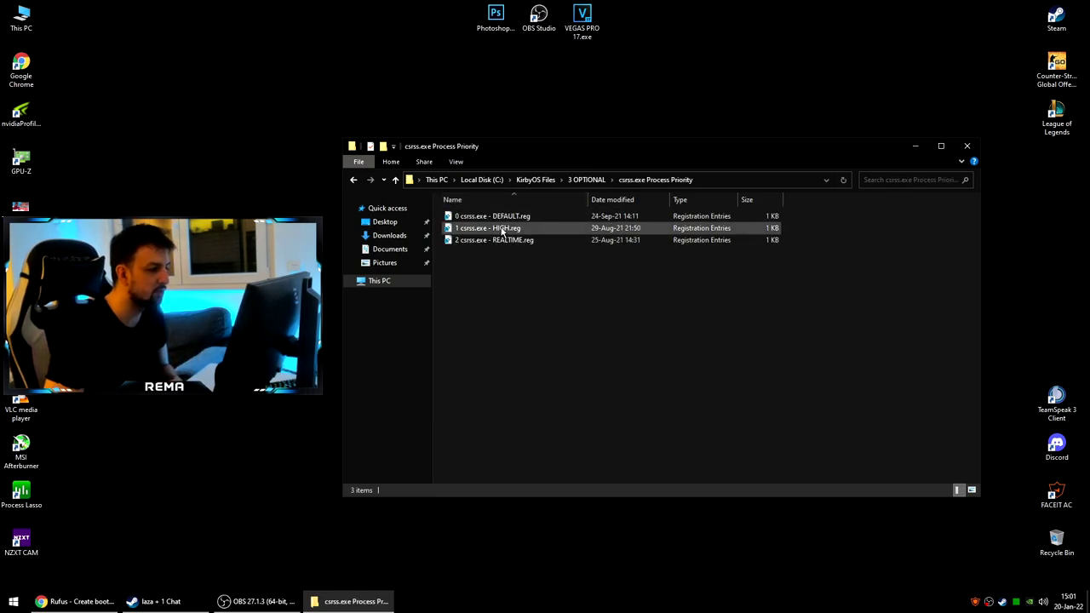
pyautogui.click(503, 230)
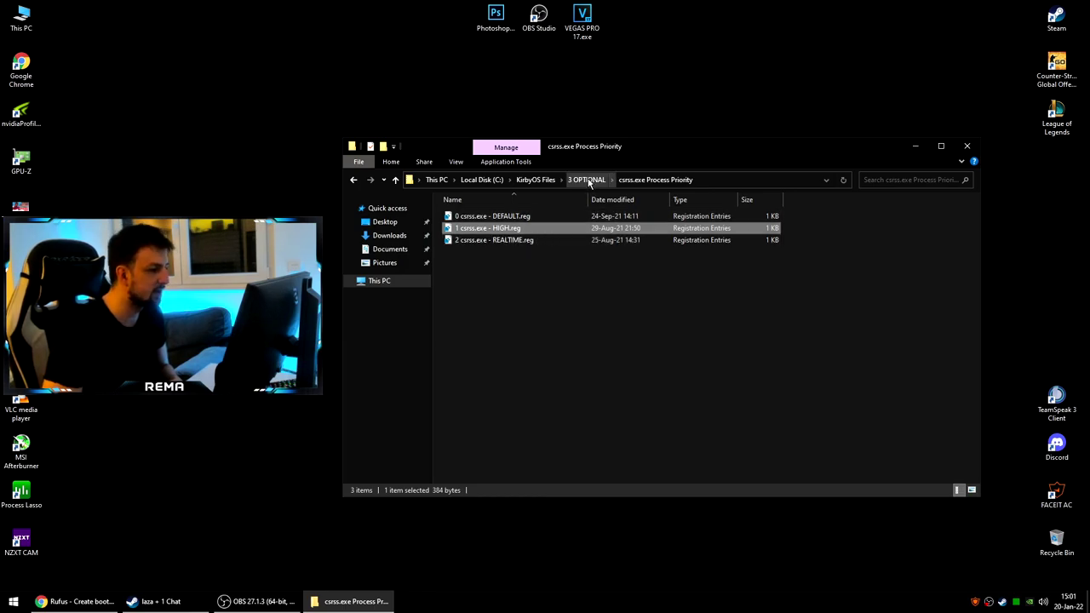
pyautogui.moveTo(588, 182); pyautogui.dragTo(584, 233)
pyautogui.press('Delete')
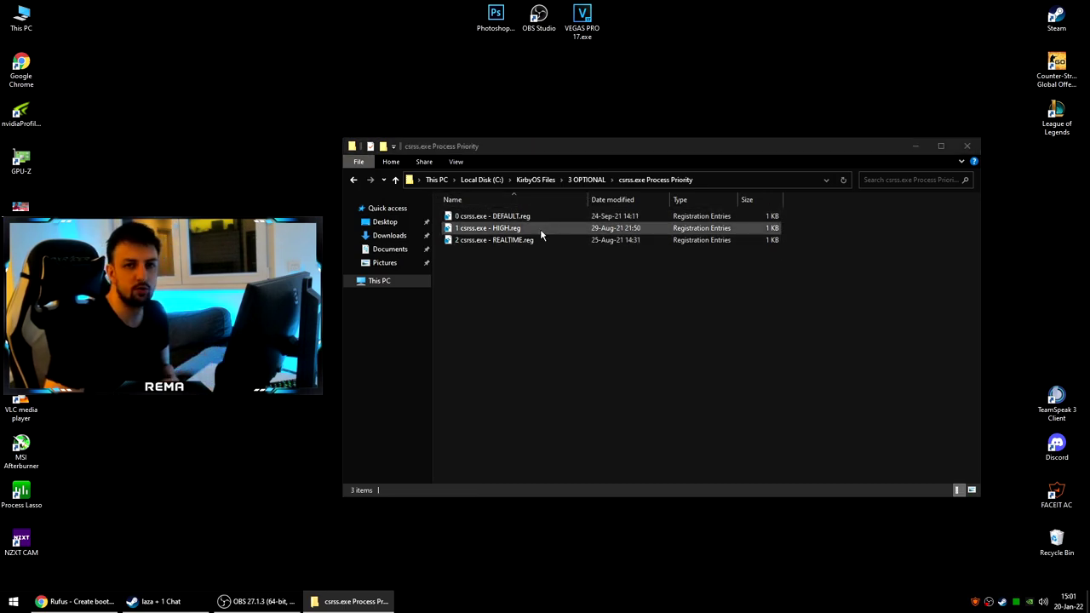
pyautogui.click(586, 180)
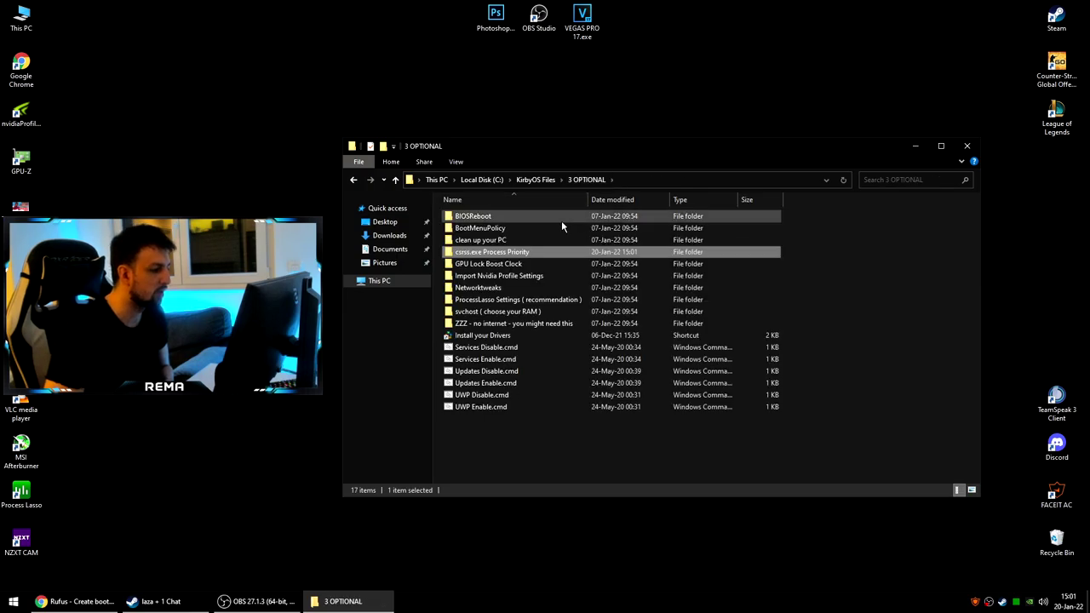
# Look into the "GPU Lock Boost Clock", "Import Nvidia Profile Settings" and Networktweaks folders, returning to "3 OPTIONAL".
pyautogui.doubleClick(528, 264)
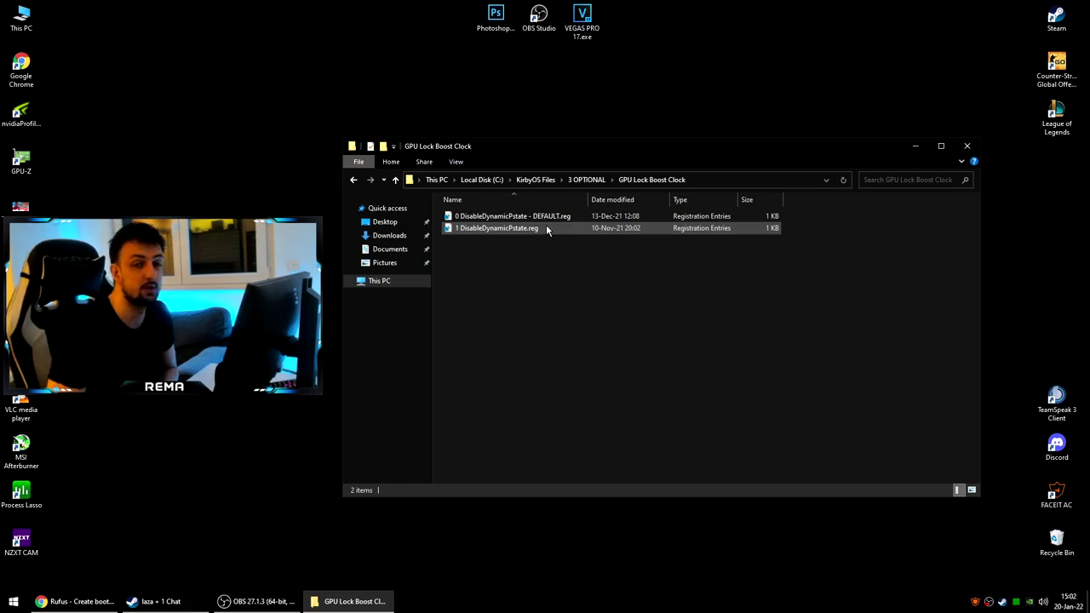
pyautogui.click(588, 180)
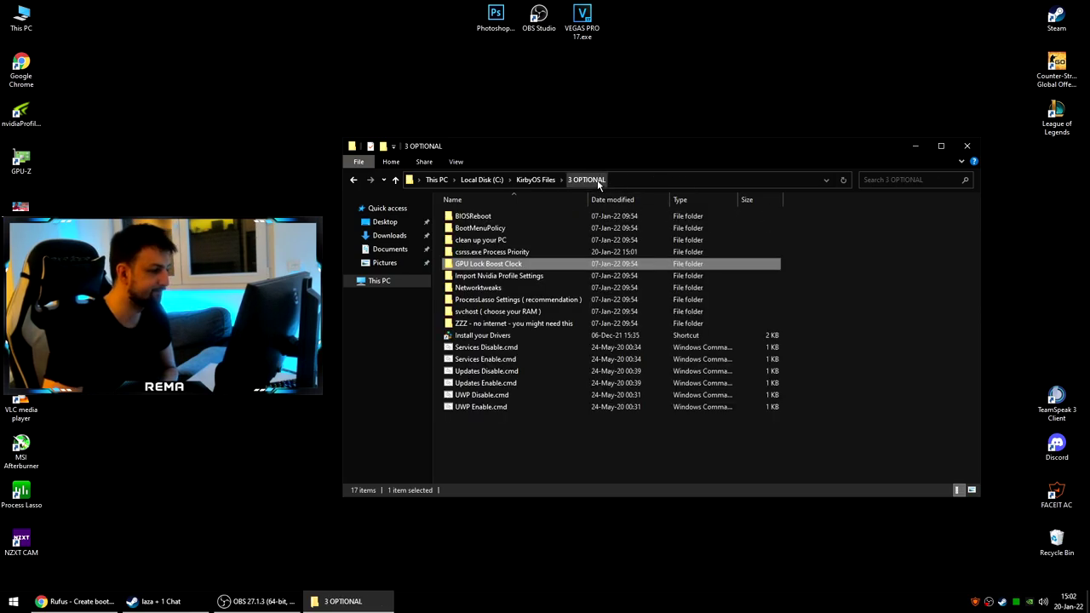
pyautogui.click(540, 278)
pyautogui.doubleClick(539, 278)
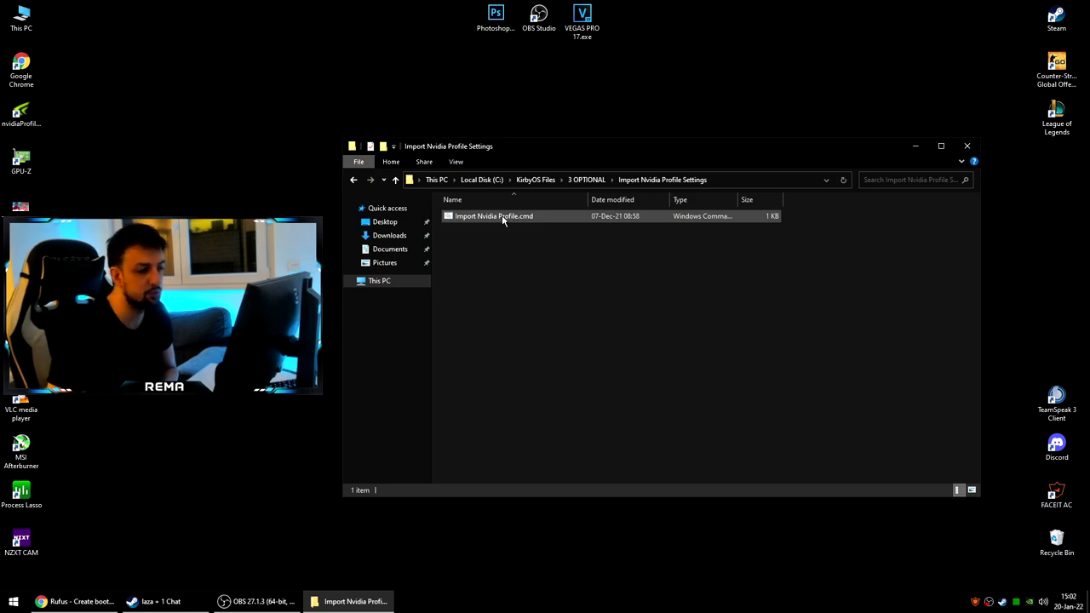
pyautogui.click(584, 181)
pyautogui.doubleClick(519, 287)
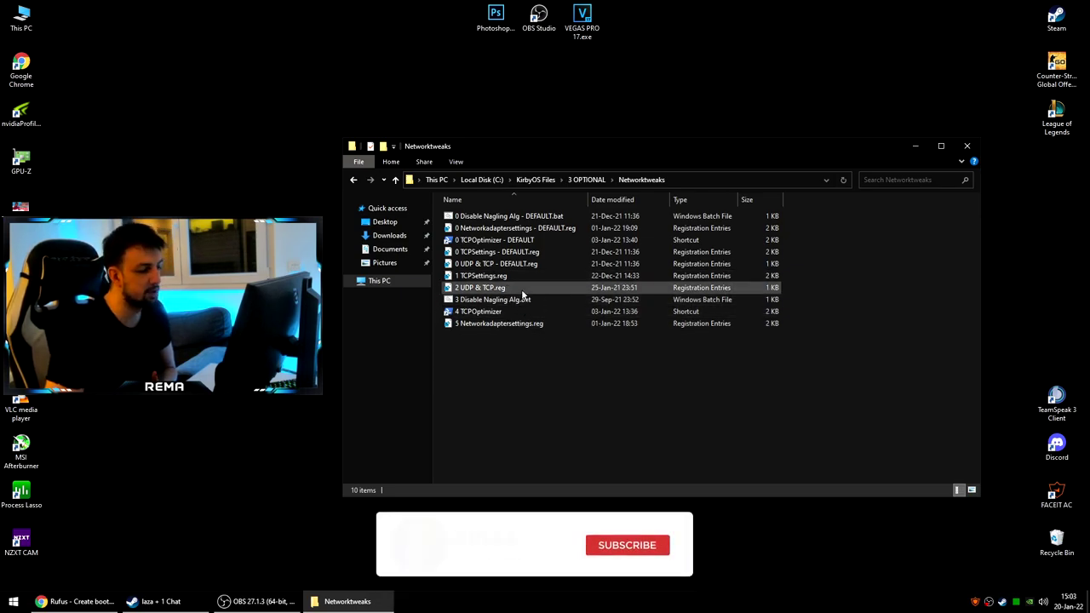
pyautogui.click(577, 181)
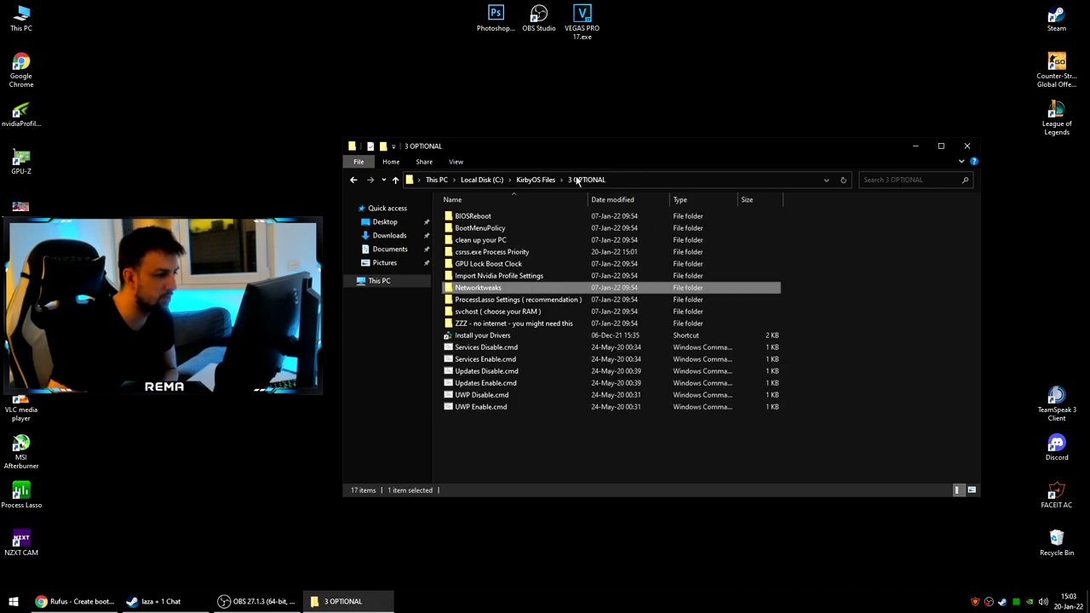
# In "ProcessLasso Settings ( recommendation )", look into the AMD folder, then view "0 ProcessLasso_Start.png" from the Intel folder.
pyautogui.doubleClick(543, 299)
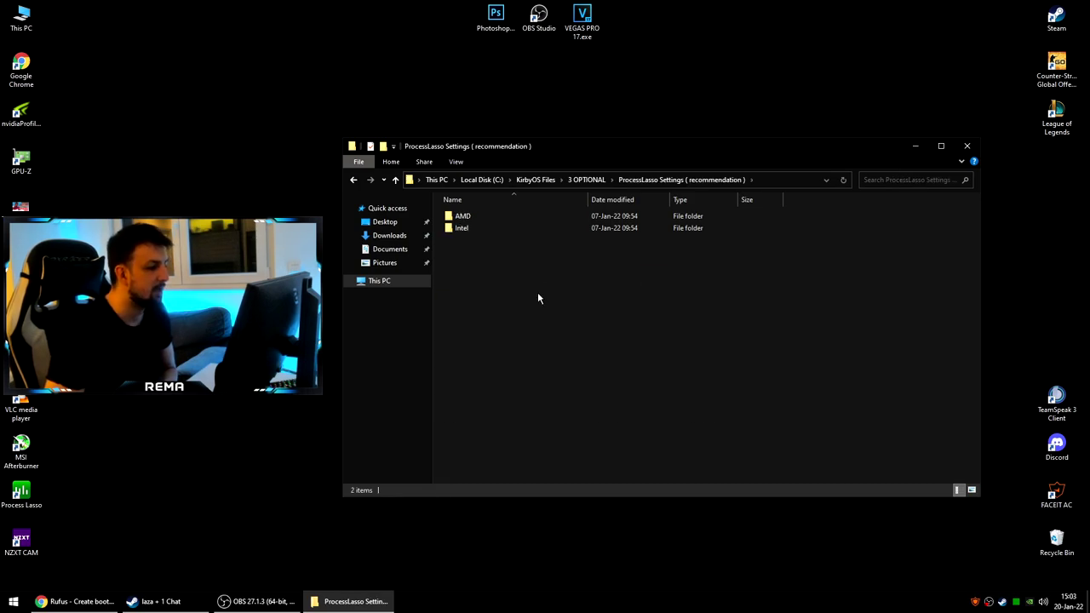
pyautogui.doubleClick(505, 217)
pyautogui.hotkey('alt', 'Left')
pyautogui.doubleClick(494, 227)
pyautogui.doubleClick(493, 230)
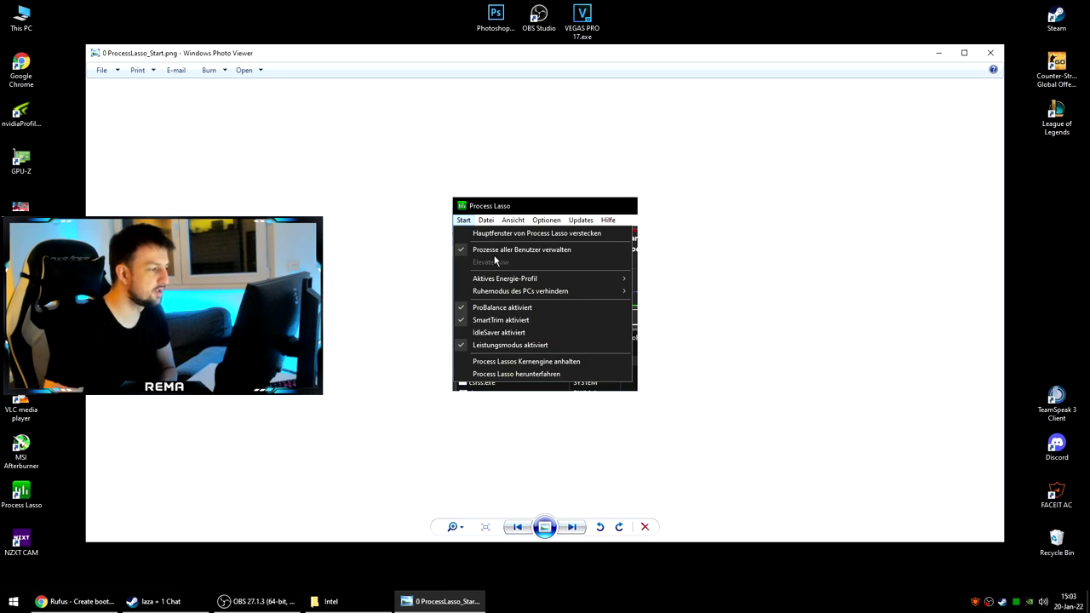
# Open Process Lasso, place its window beside the reference image, and turn on Performance Mode.
pyautogui.doubleClick(1015, 604)
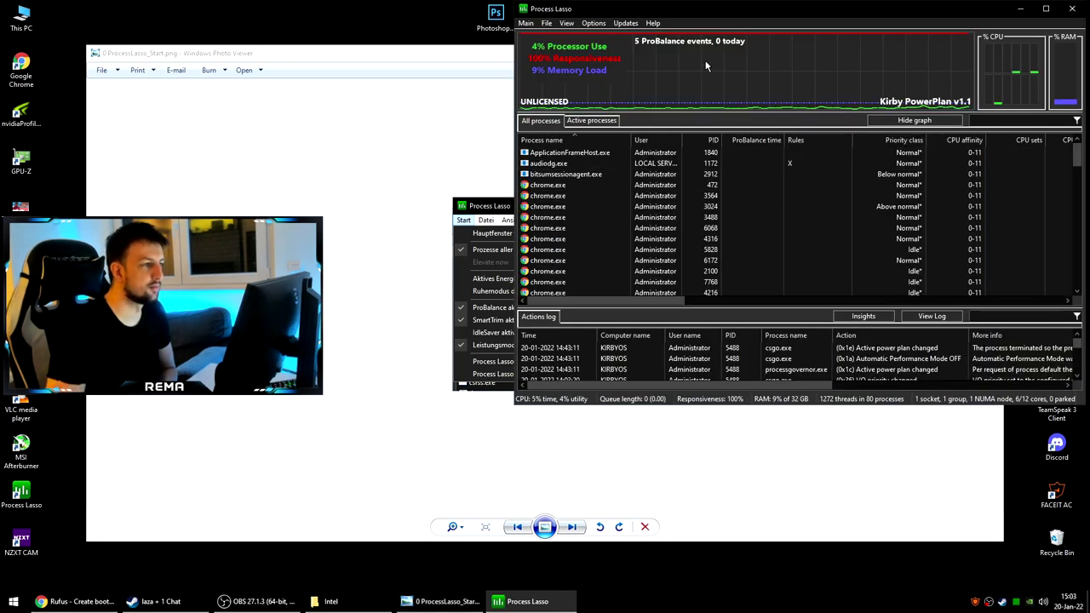
pyautogui.moveTo(707, 15)
pyautogui.mouseDown()
pyautogui.moveTo(515, 77)
pyautogui.moveTo(639, 76)
pyautogui.mouseUp()
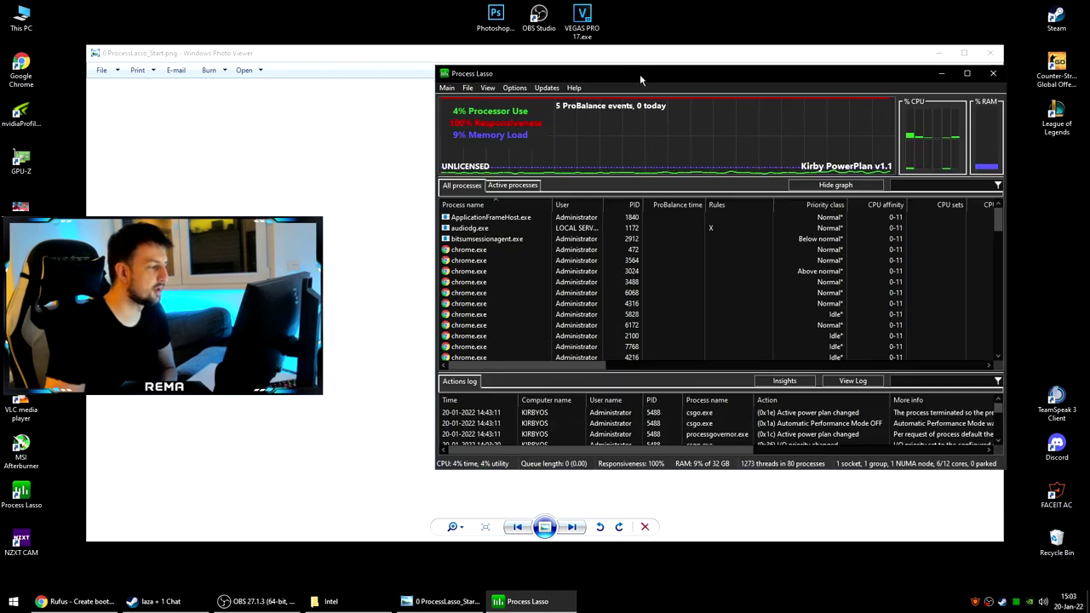
pyautogui.click(447, 88)
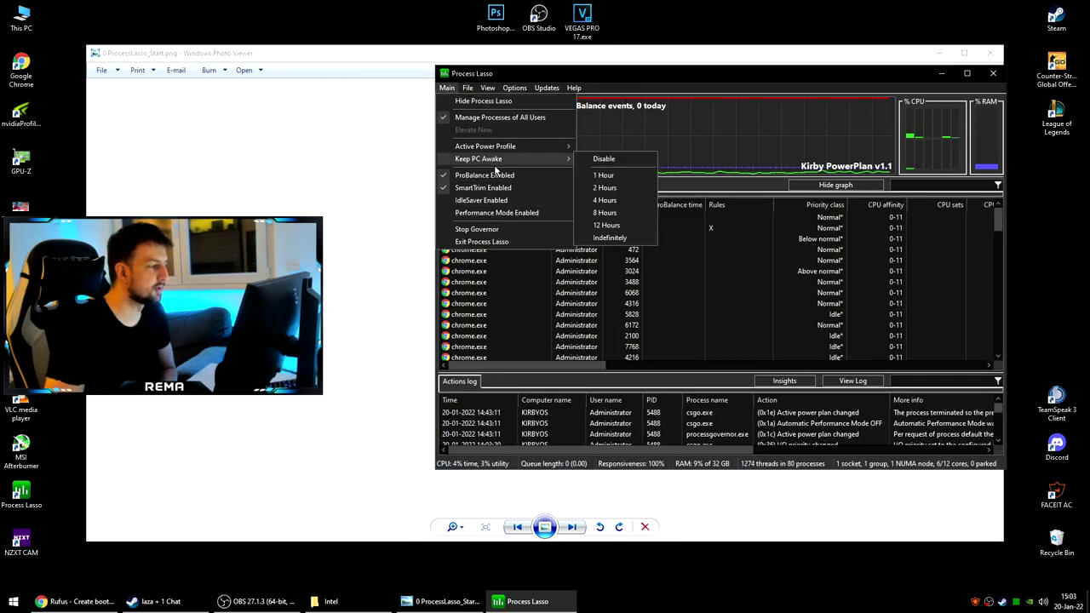
pyautogui.moveTo(616, 77); pyautogui.dragTo(816, 73)
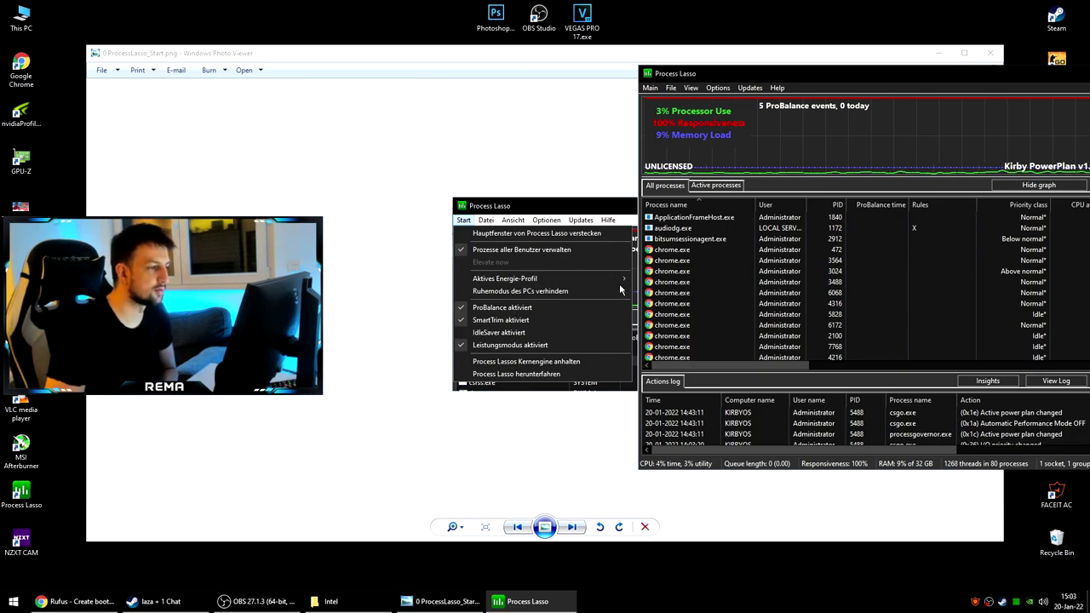
pyautogui.click(650, 87)
pyautogui.moveTo(661, 162)
pyautogui.click(700, 212)
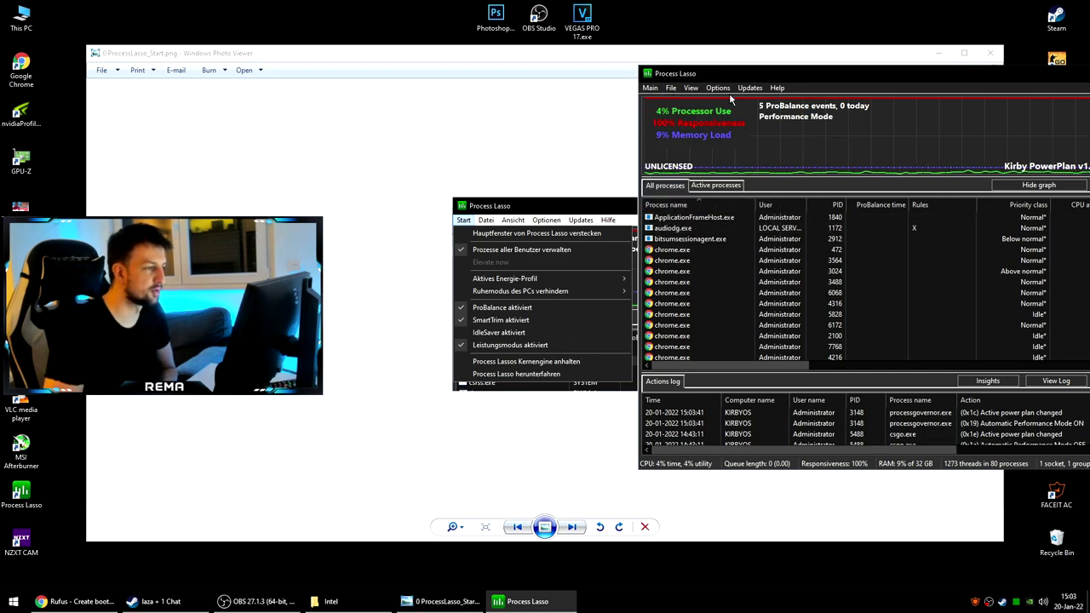
# View "1 ProcessLasso_Intel_Priority.png", then list the active processes in Process Lasso and inspect the options available for explorer.exe.
pyautogui.click(572, 526)
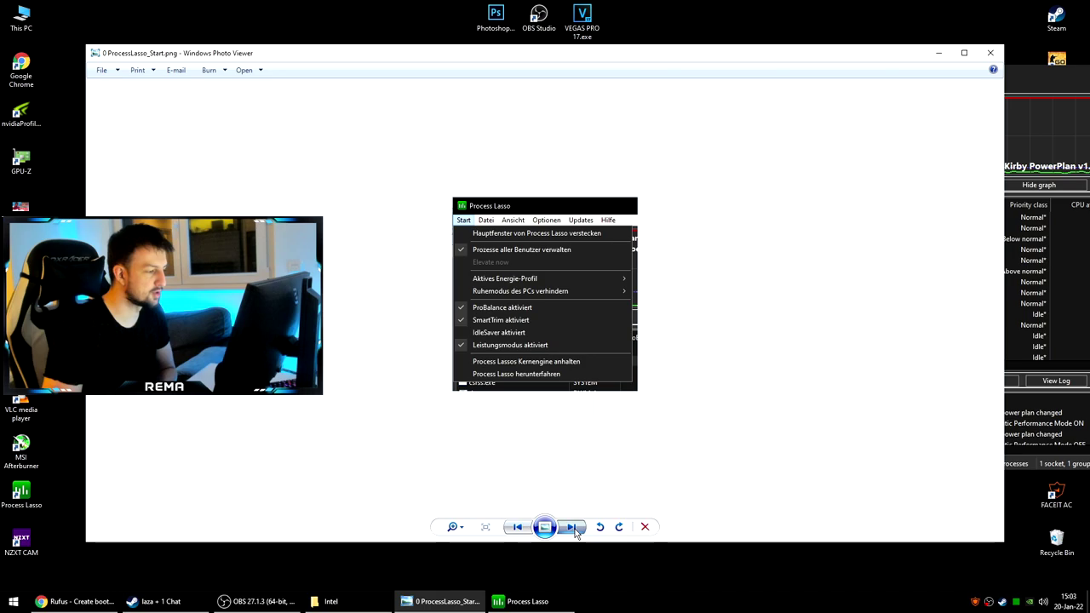
pyautogui.click(572, 526)
pyautogui.click(530, 555)
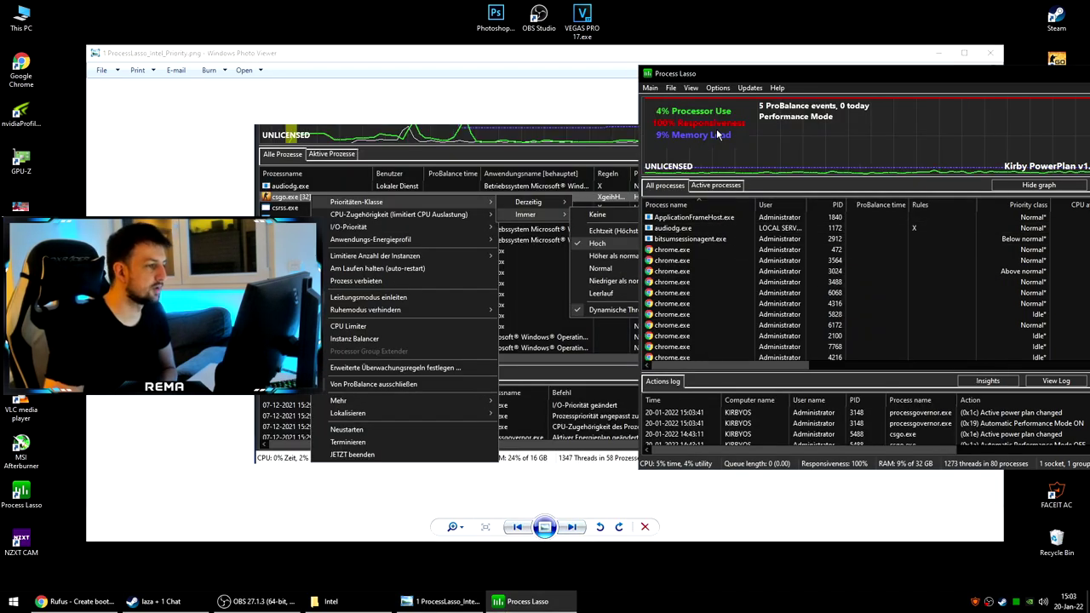
pyautogui.click(707, 186)
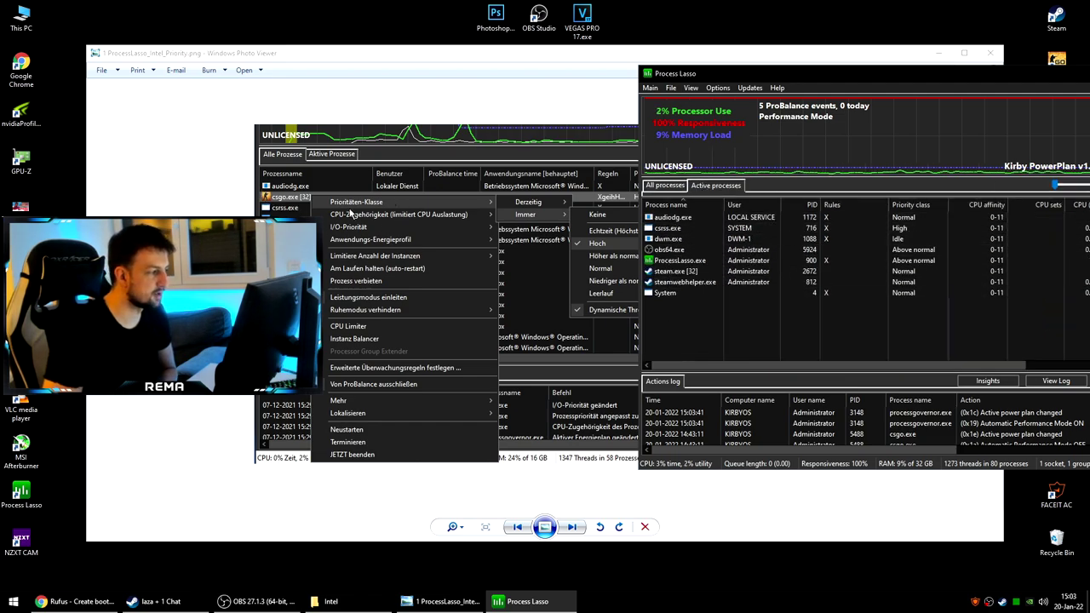
pyautogui.rightClick(670, 259)
pyautogui.moveTo(722, 279)
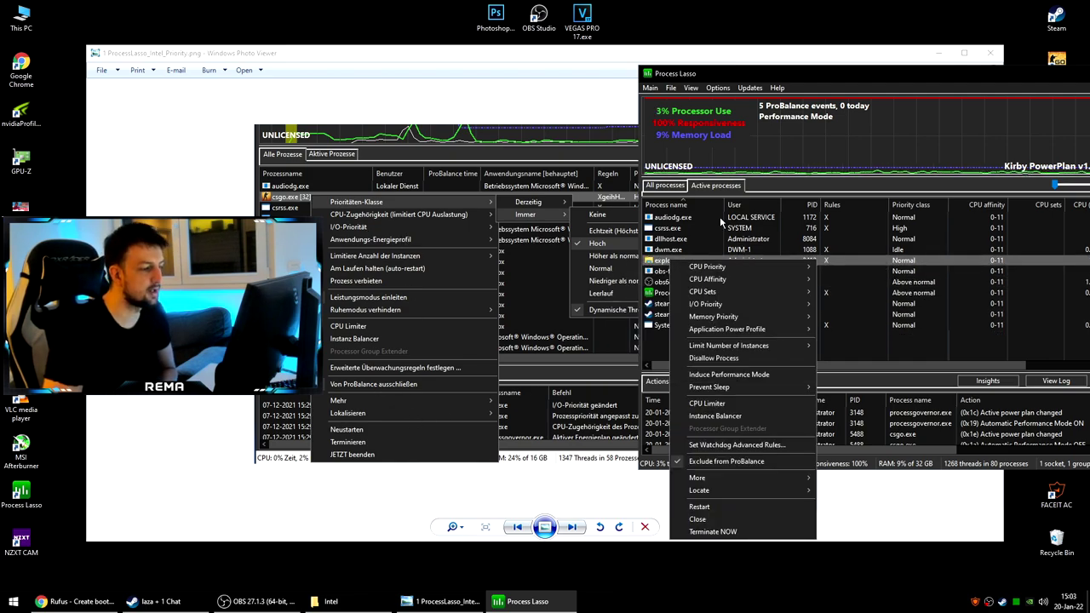
# Close Process Lasso and the reference image.
pyautogui.moveTo(764, 146); pyautogui.dragTo(526, 153)
pyautogui.click(966, 78)
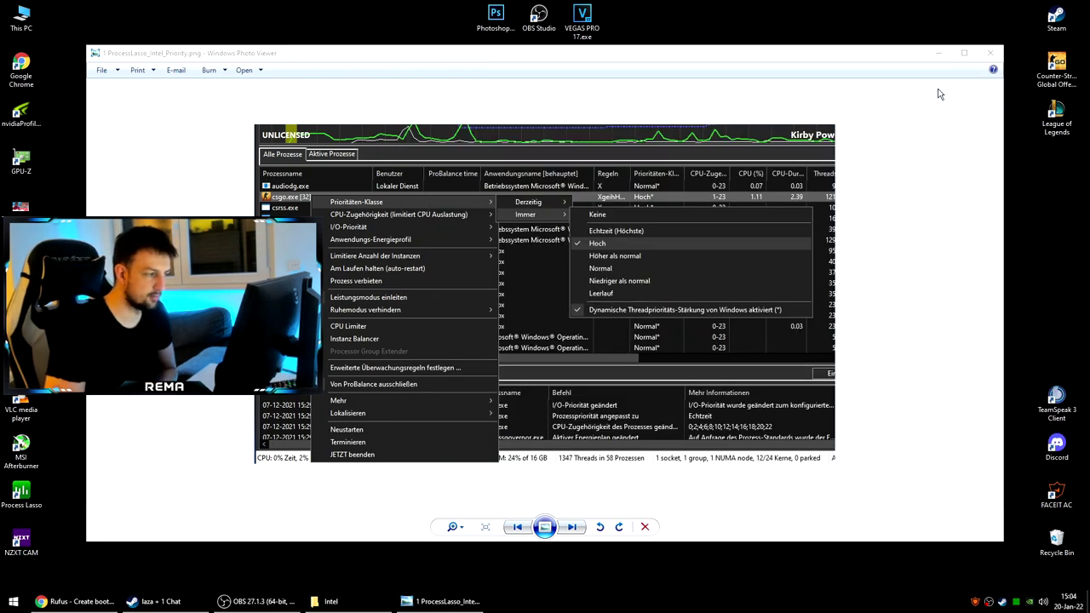
pyautogui.click(990, 53)
# Look into the "svchost ( choose your RAM )" and "ZZZ - no internet - you might need this" folders, returning to "3 OPTIONAL".
pyautogui.hotkey('alt', 'Left')
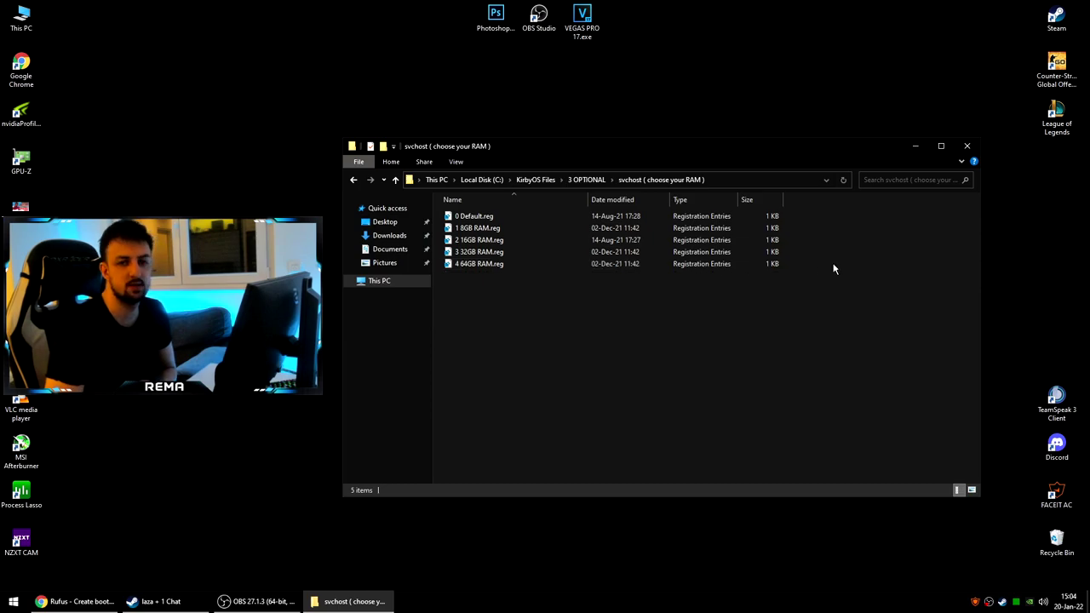
pyautogui.press('BackSpace')
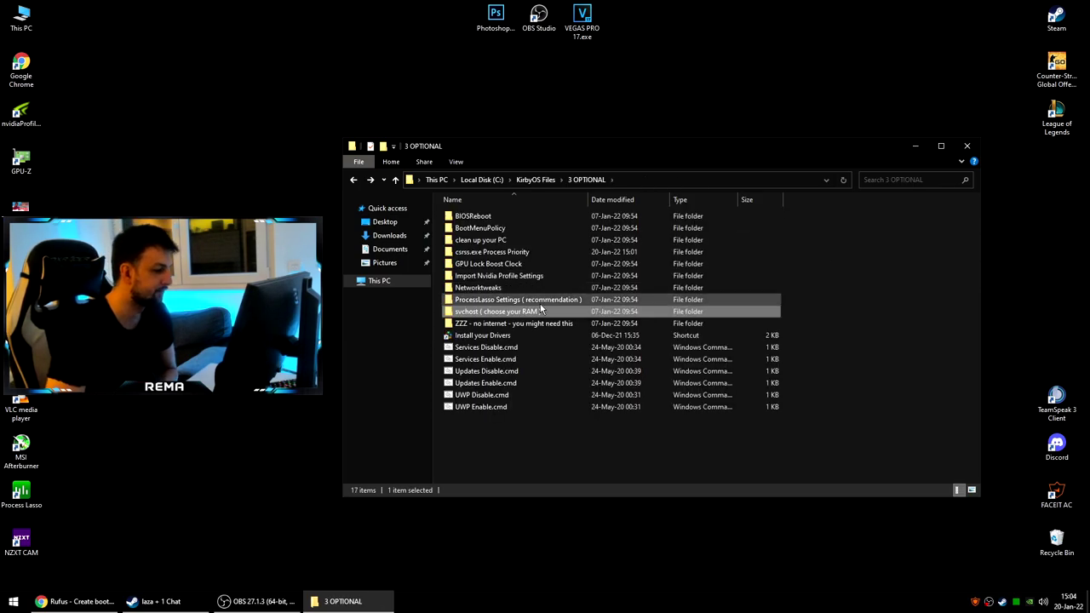
pyautogui.doubleClick(525, 324)
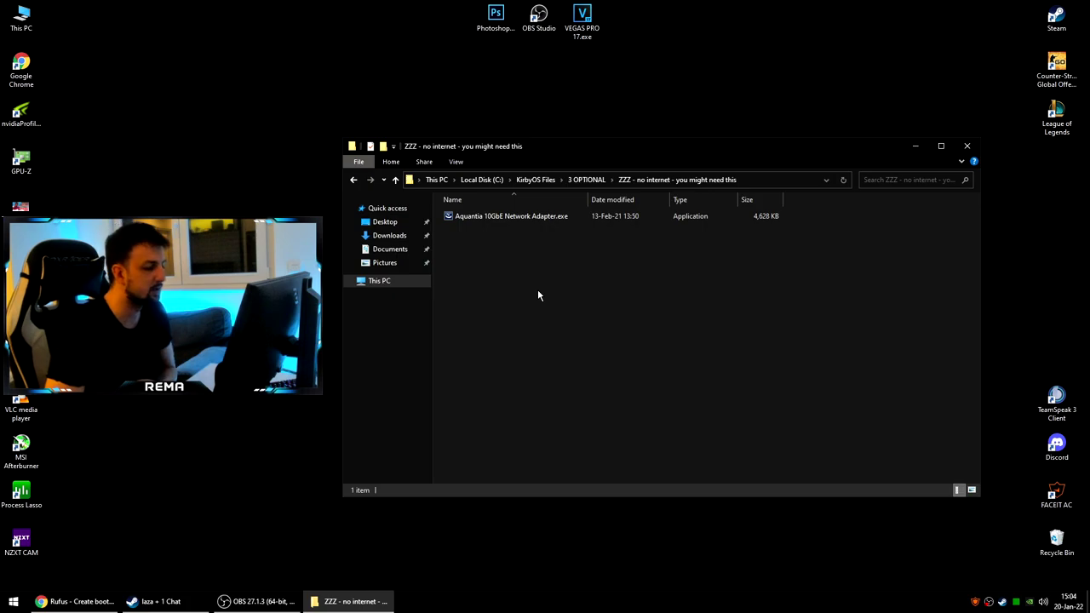
pyautogui.press('BackSpace')
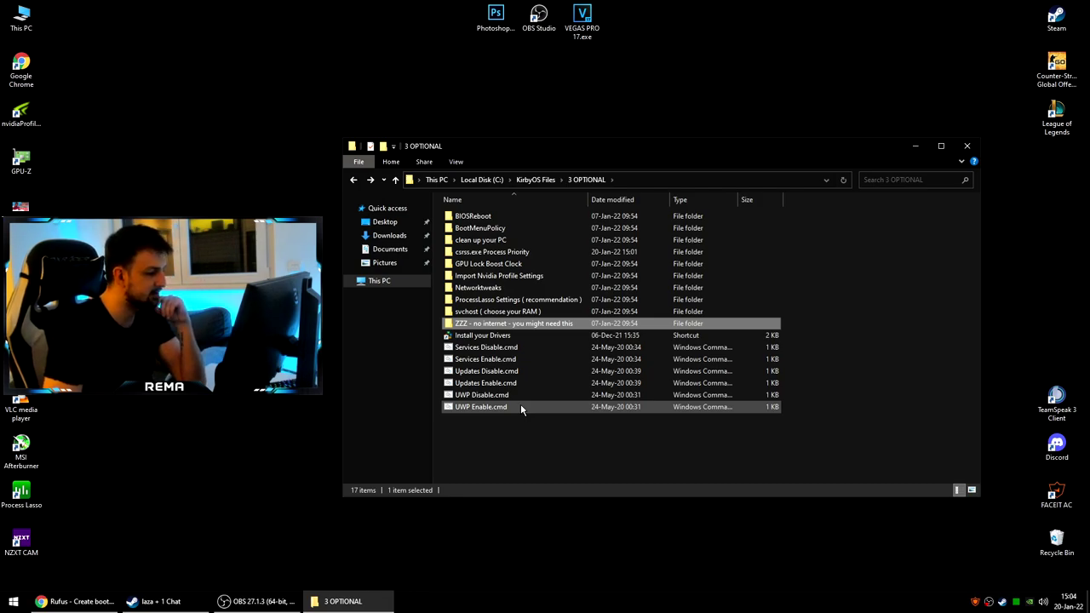
# Go over the Services, Updates and UWP enable/disable command files in "3 OPTIONAL" without running any of them.
pyautogui.click(514, 349)
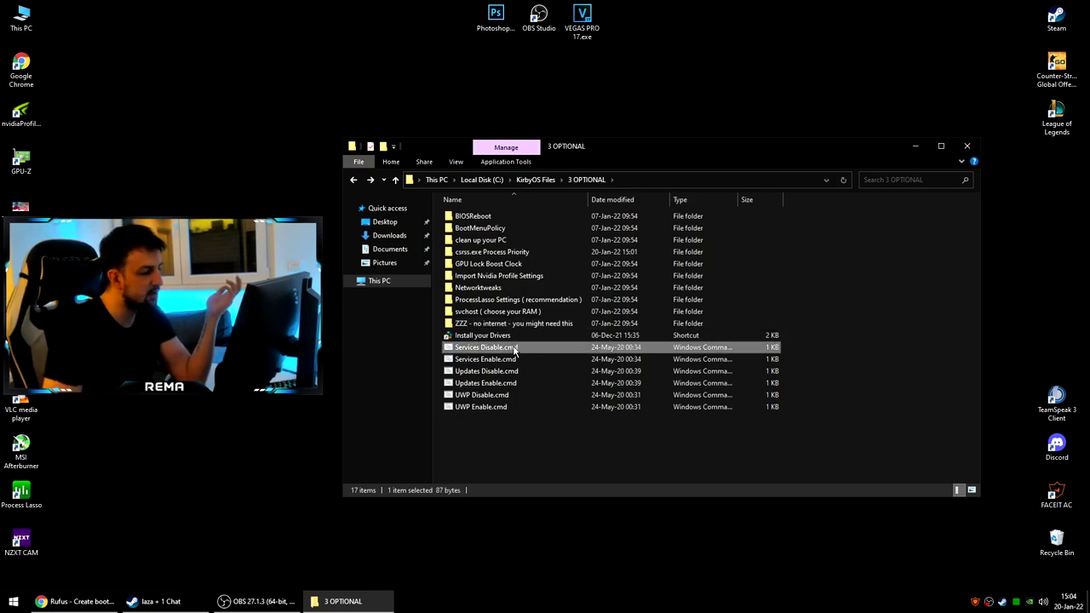
pyautogui.click(508, 372)
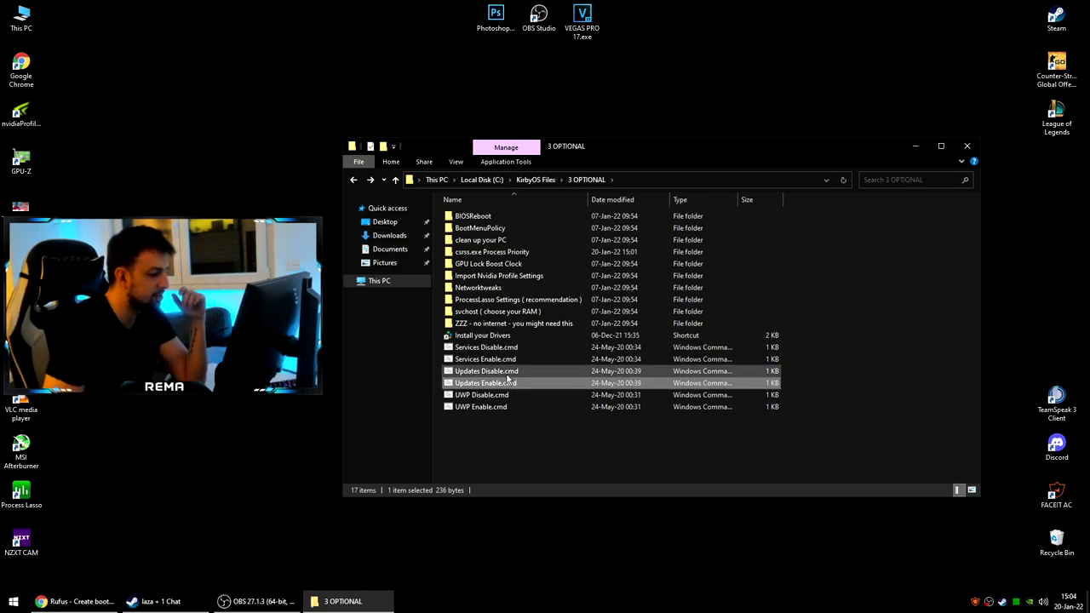
pyautogui.click(508, 382)
pyautogui.click(505, 407)
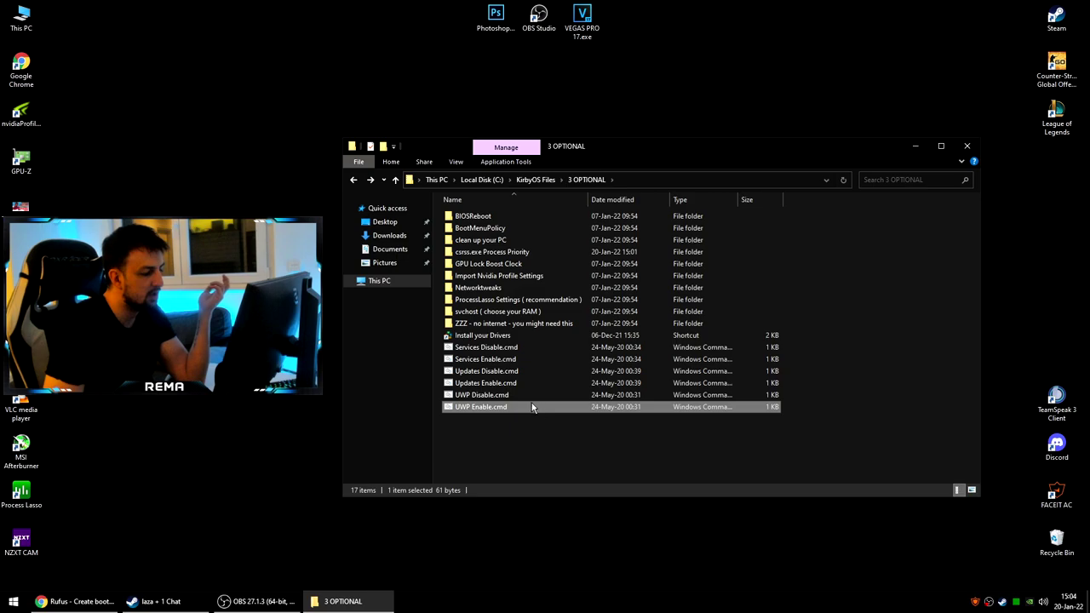
pyautogui.click(547, 433)
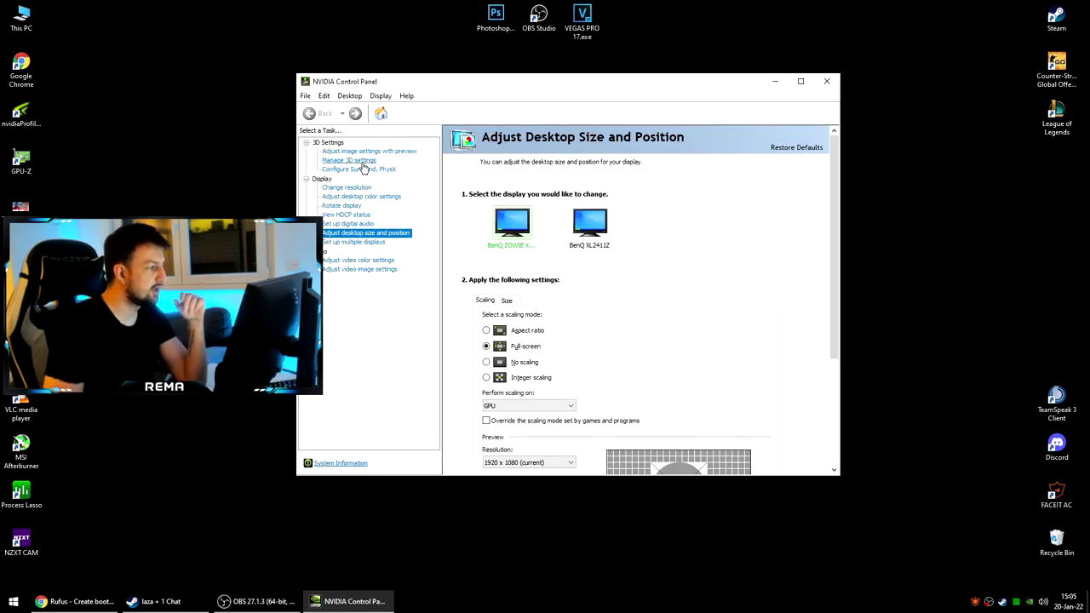
# Review the full list of global 3D settings in NVIDIA Control Panel, including power management and texture filtering.
pyautogui.click(361, 164)
pyautogui.moveTo(540, 83); pyautogui.dragTo(569, 78)
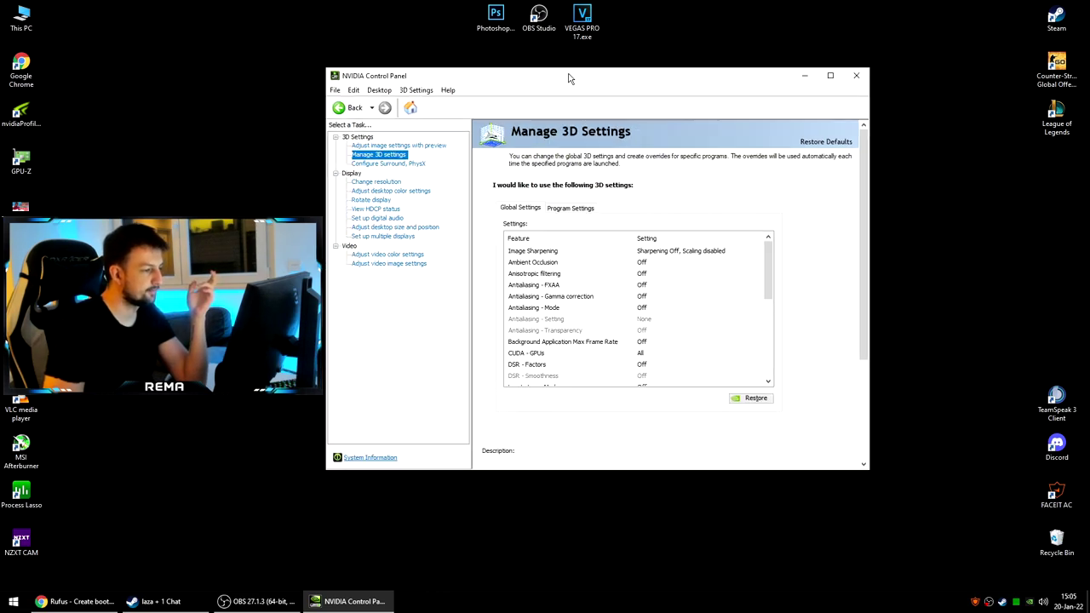
pyautogui.moveTo(602, 79); pyautogui.dragTo(620, 89)
pyautogui.moveTo(788, 275); pyautogui.dragTo(789, 338)
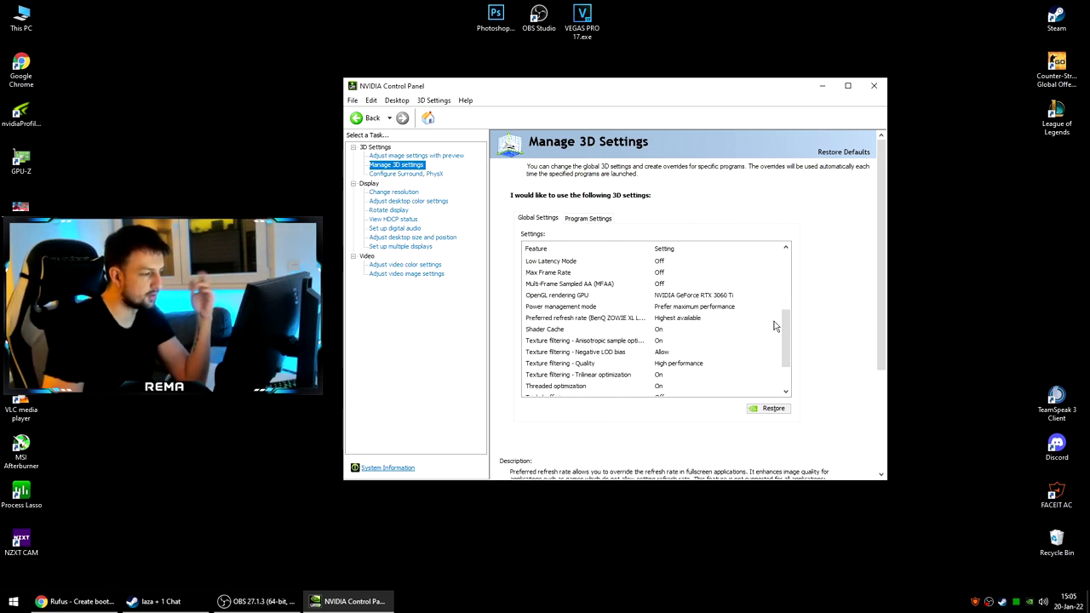
pyautogui.moveTo(788, 323); pyautogui.dragTo(789, 342)
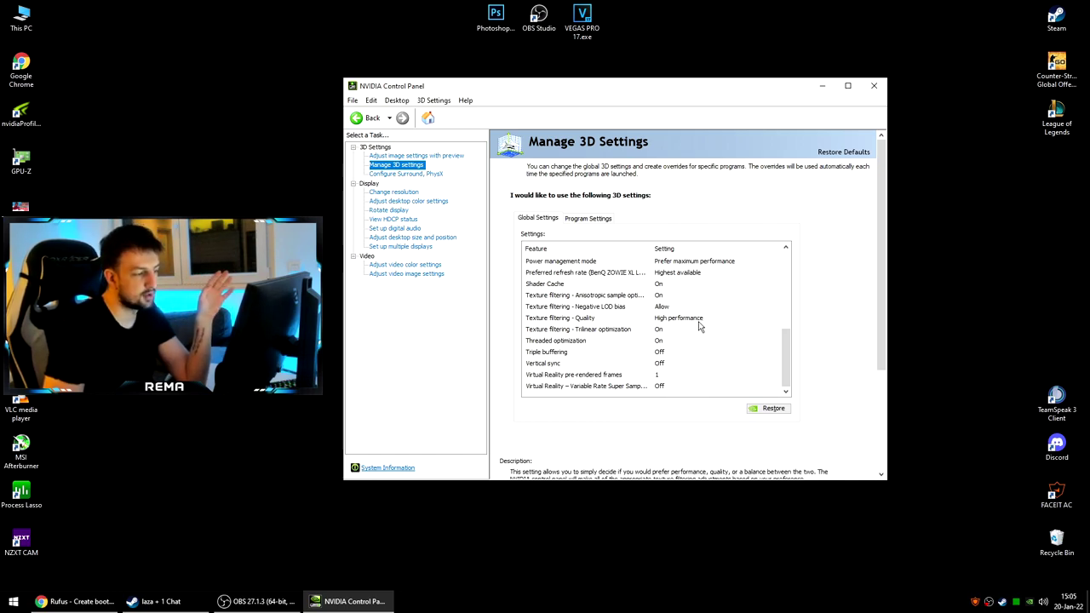
pyautogui.moveTo(785, 357); pyautogui.dragTo(786, 273)
# In the desktop color settings, set digital vibrance to 80%, apply it and keep the changes.
pyautogui.click(416, 202)
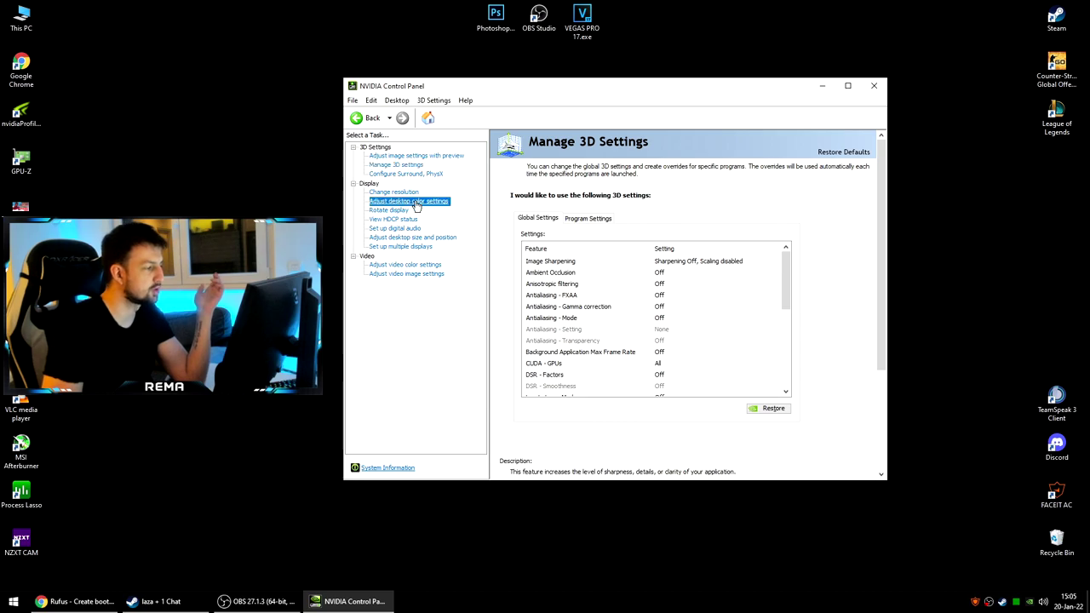
pyautogui.scroll(-1, 764, 349)
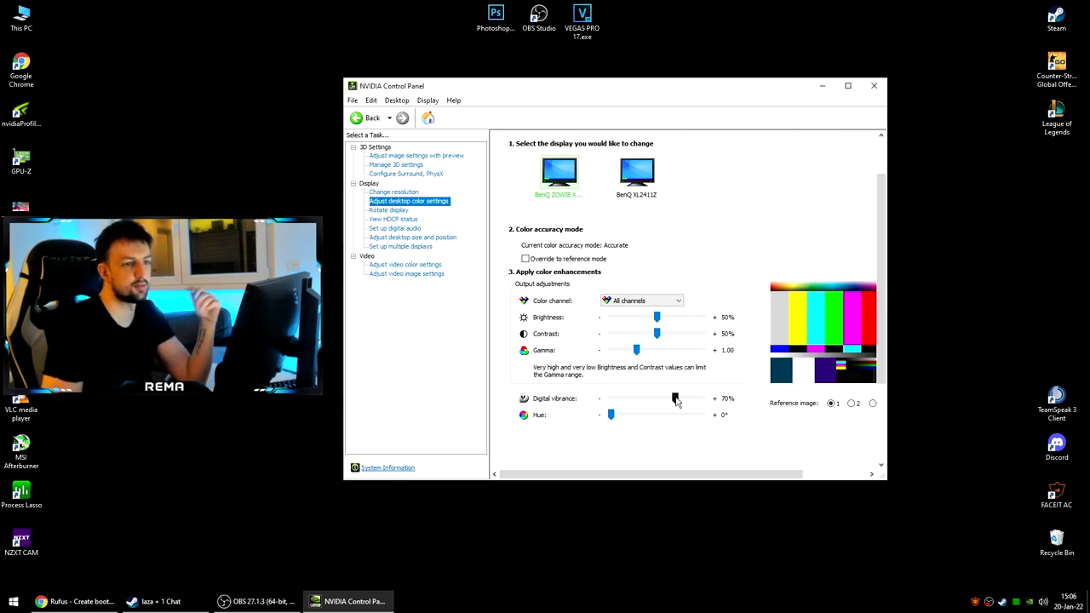
pyautogui.moveTo(675, 398); pyautogui.dragTo(767, 401)
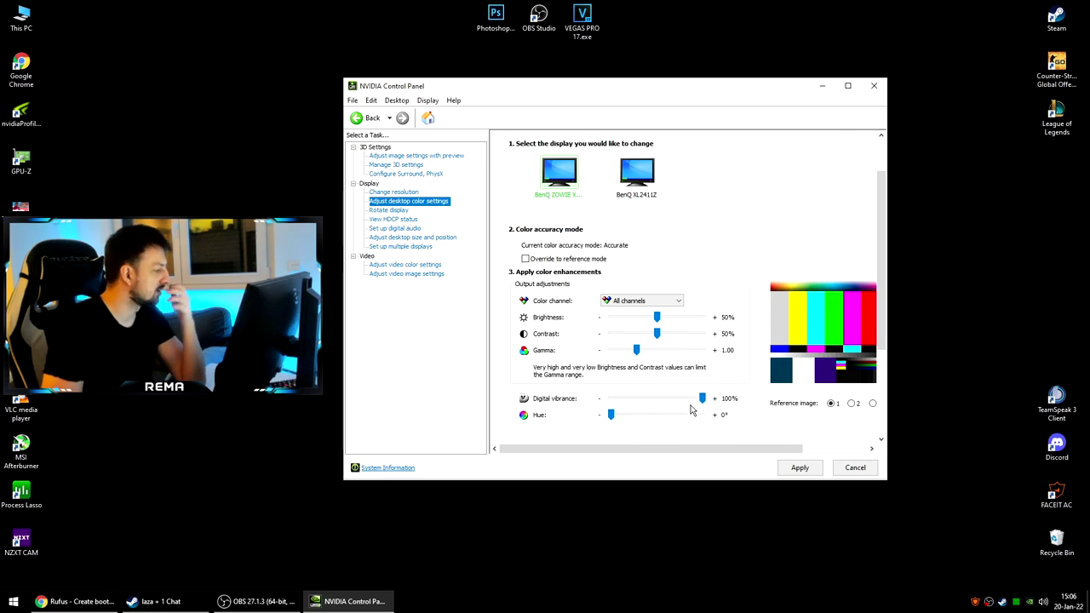
pyautogui.moveTo(702, 398); pyautogui.dragTo(683, 402)
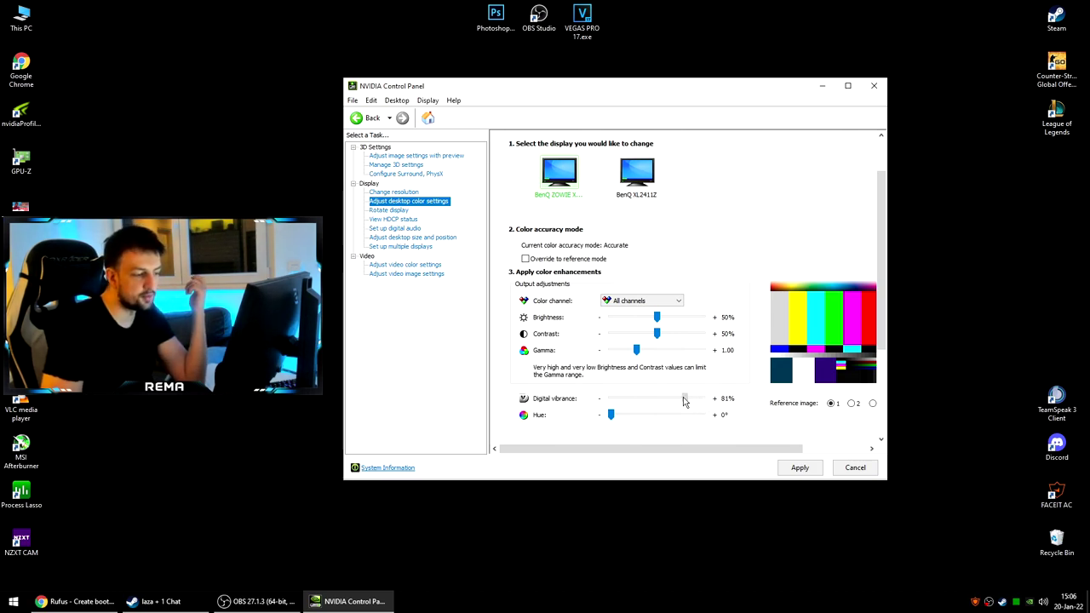
pyautogui.click(796, 468)
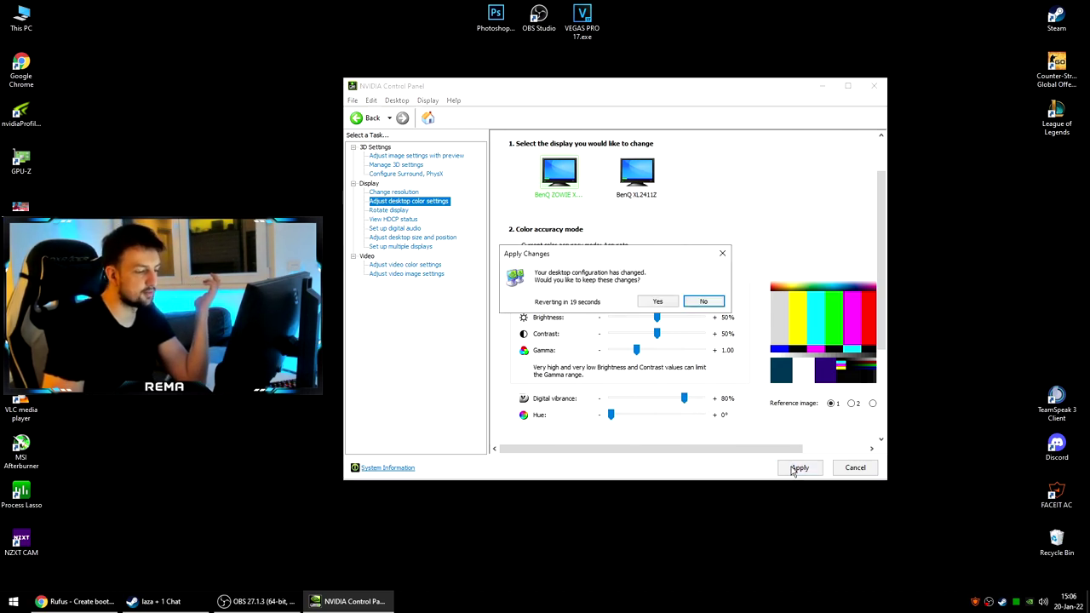
pyautogui.click(656, 302)
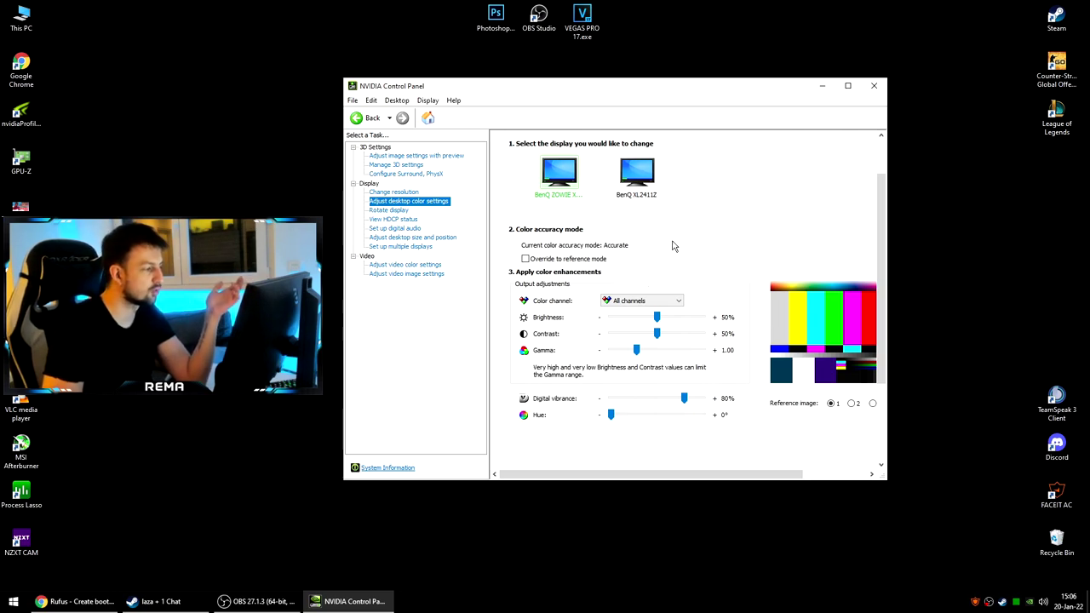
# In the desktop size and position settings, try performing the scaling on Display, and set it back to GPU with Full-screen mode.
pyautogui.click(418, 240)
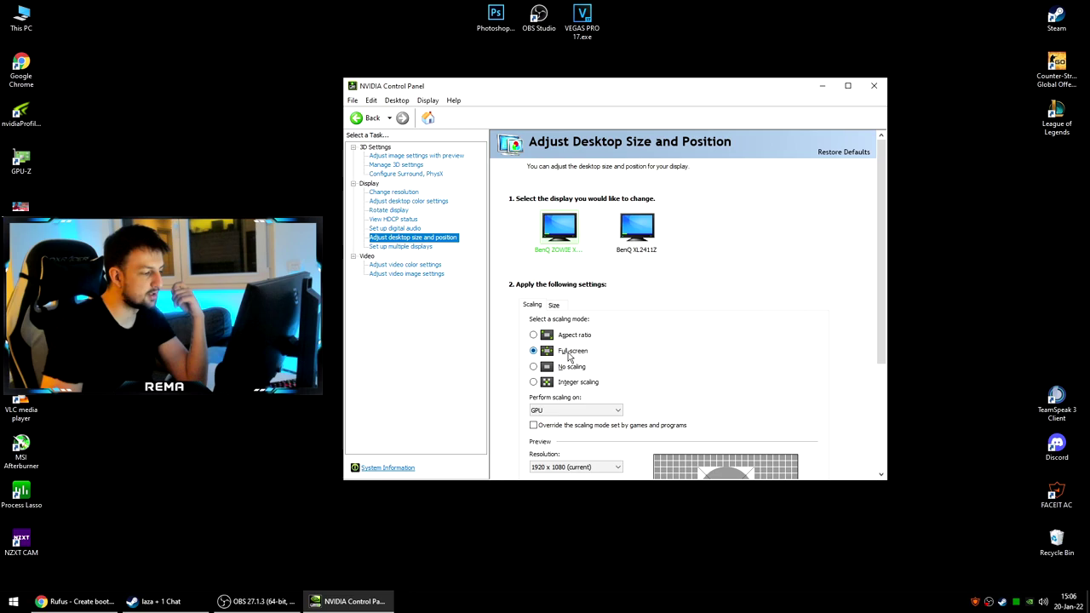
pyautogui.scroll(-1, 703, 382)
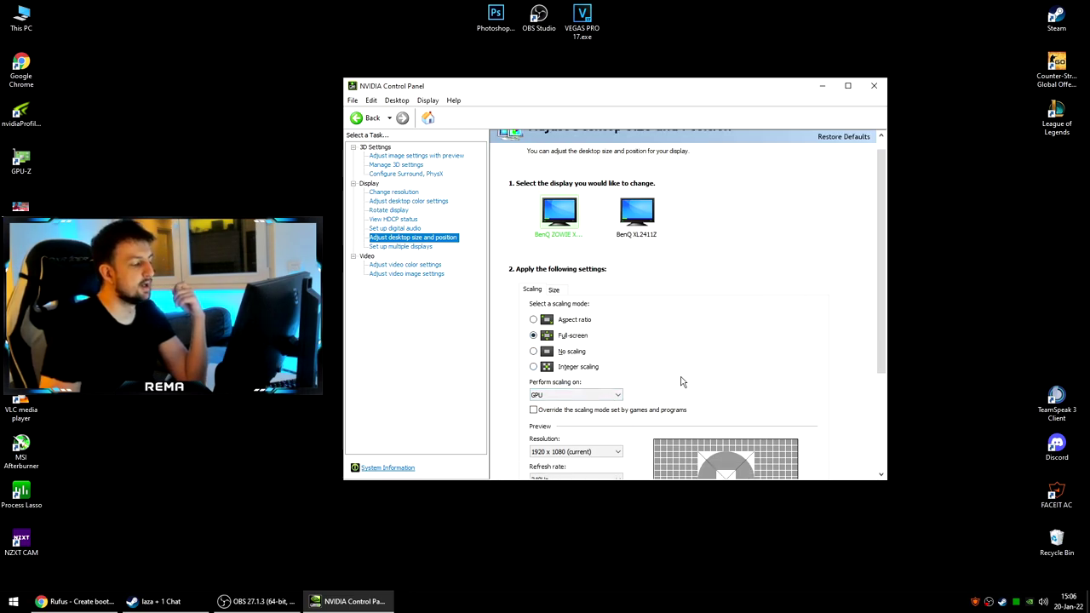
pyautogui.scroll(-1, 681, 381)
pyautogui.click(604, 380)
pyautogui.click(552, 399)
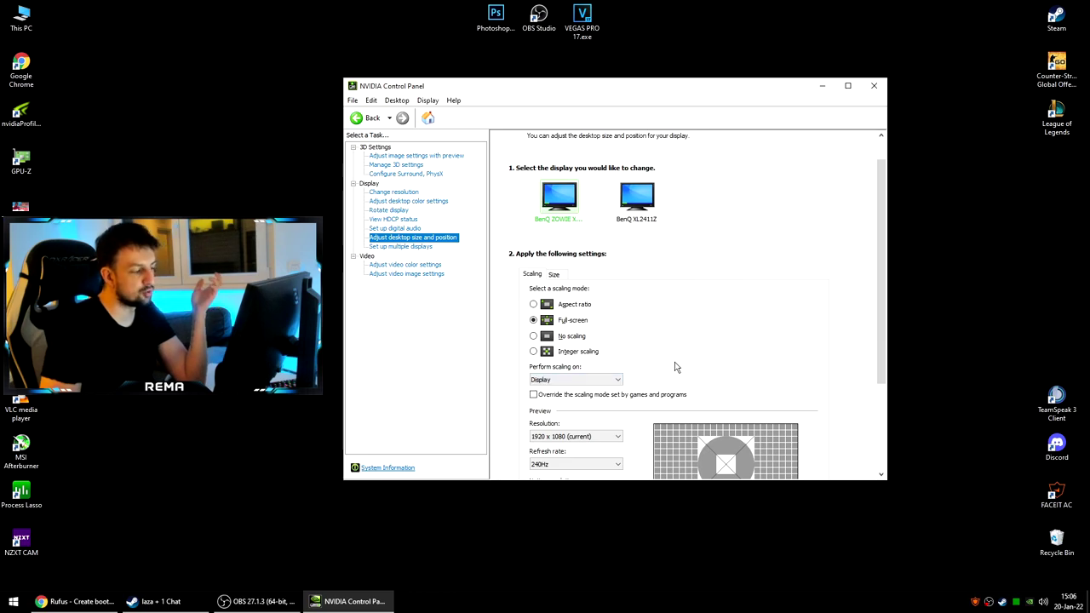
pyautogui.scroll(1, 675, 367)
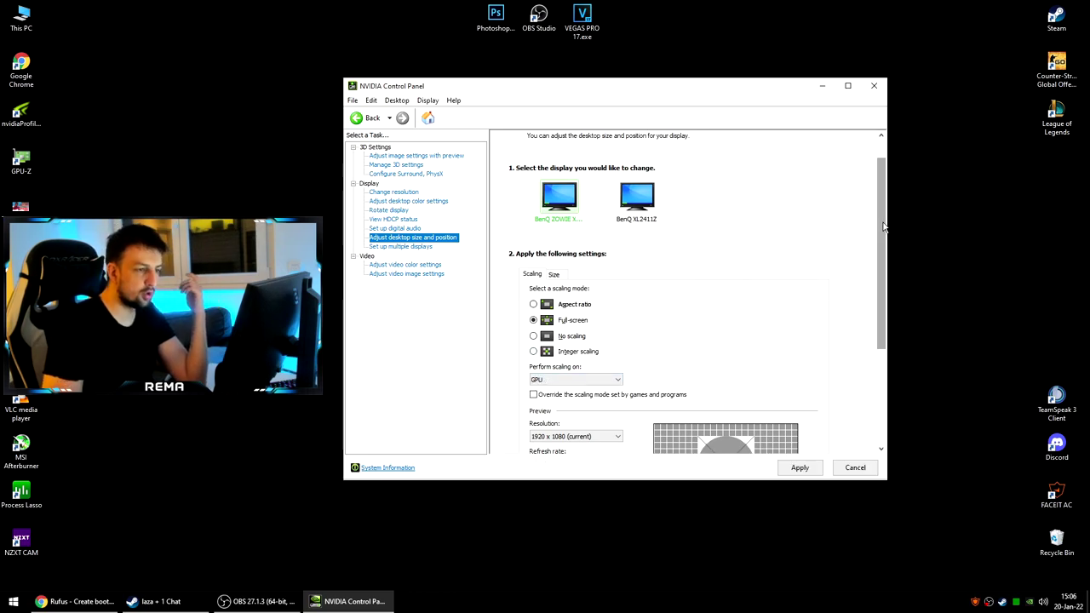
pyautogui.moveTo(884, 226); pyautogui.dragTo(884, 280)
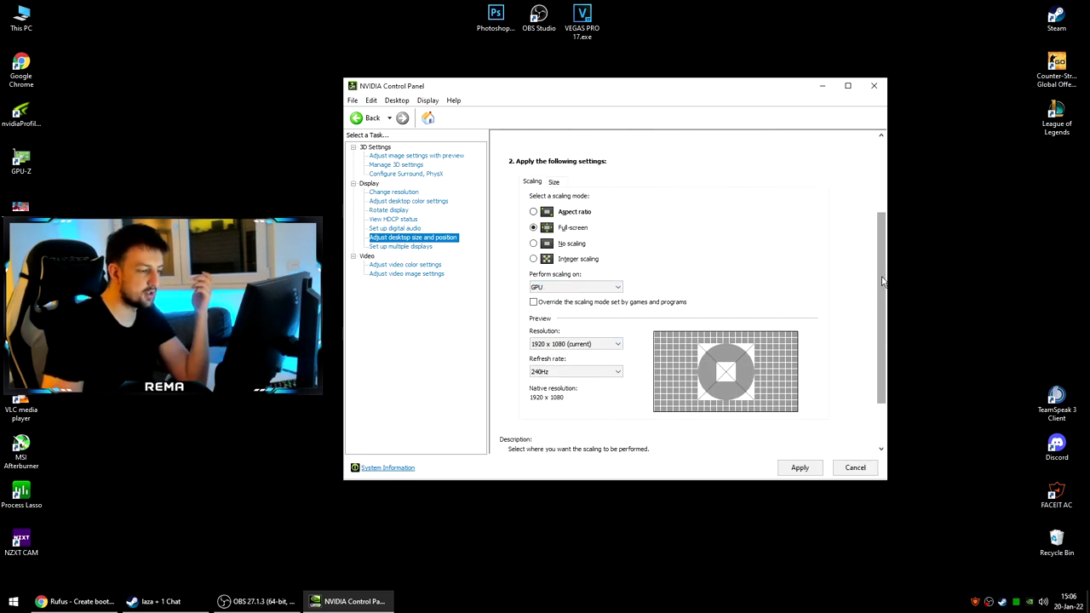
pyautogui.click(618, 289)
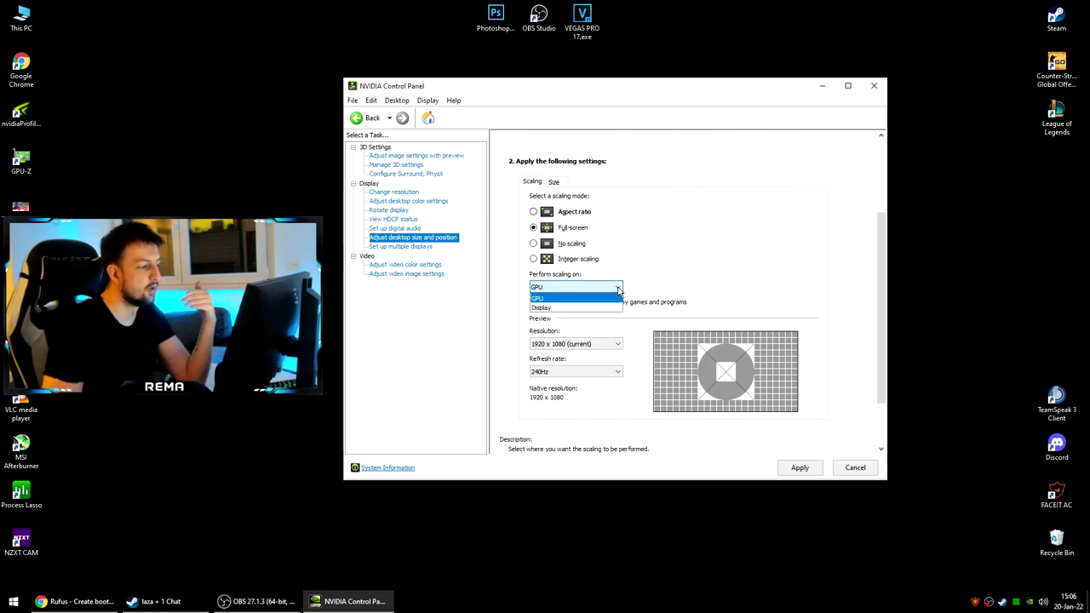
pyautogui.click(574, 298)
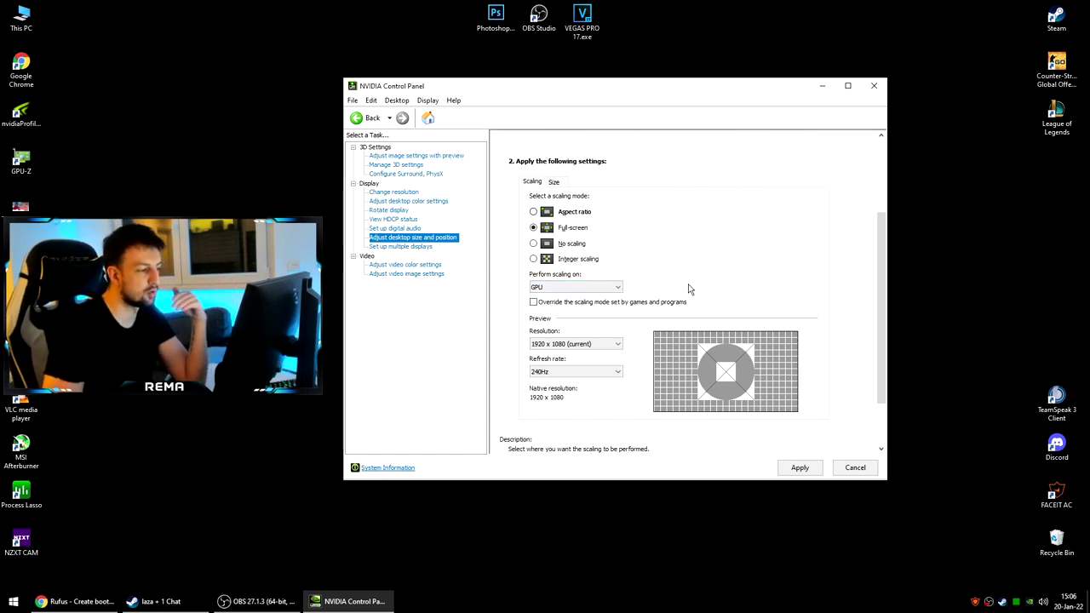
pyautogui.moveTo(880, 271); pyautogui.dragTo(875, 208)
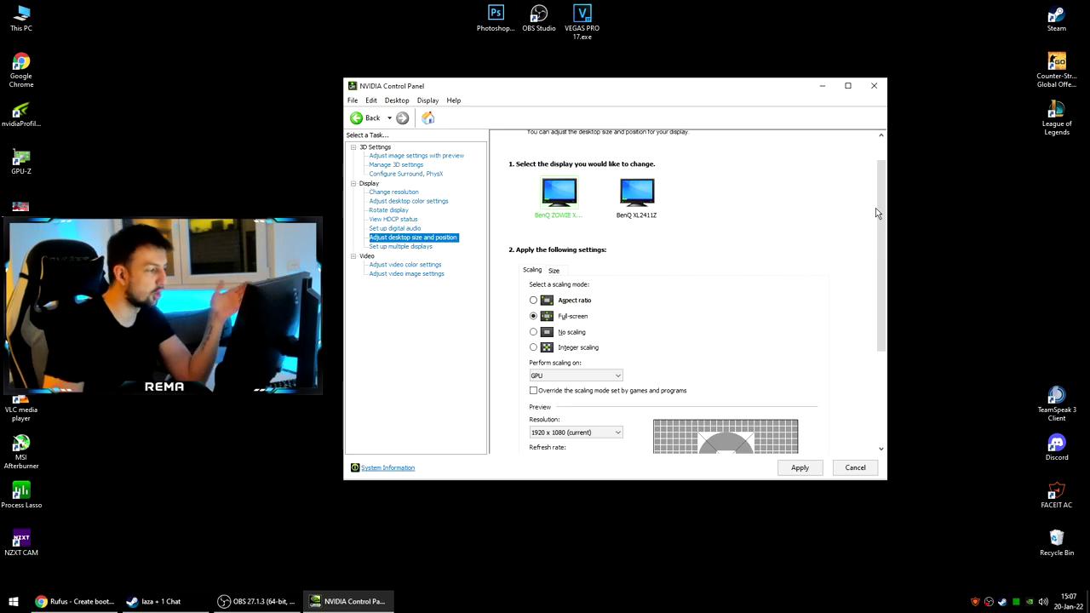